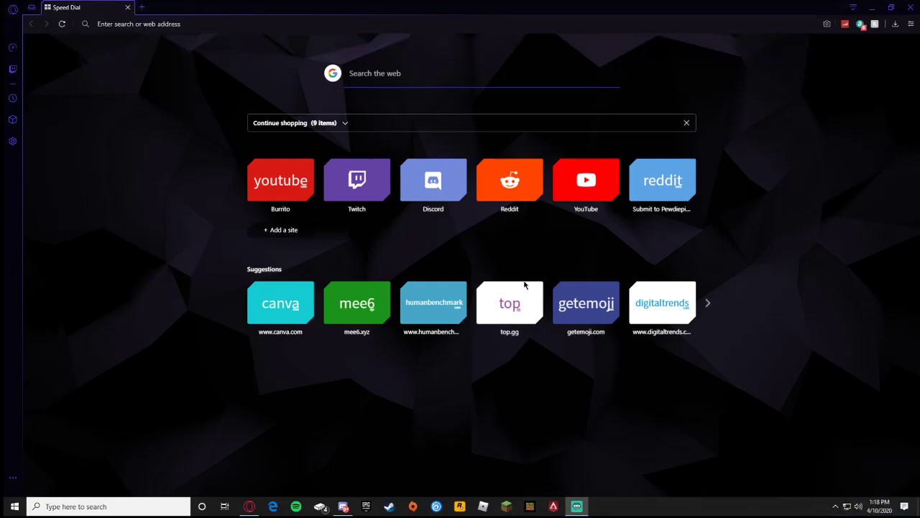
Step: Search the web for "mee6 discord bot"
{"action": "left_click", "coordinate": [114, 23]}
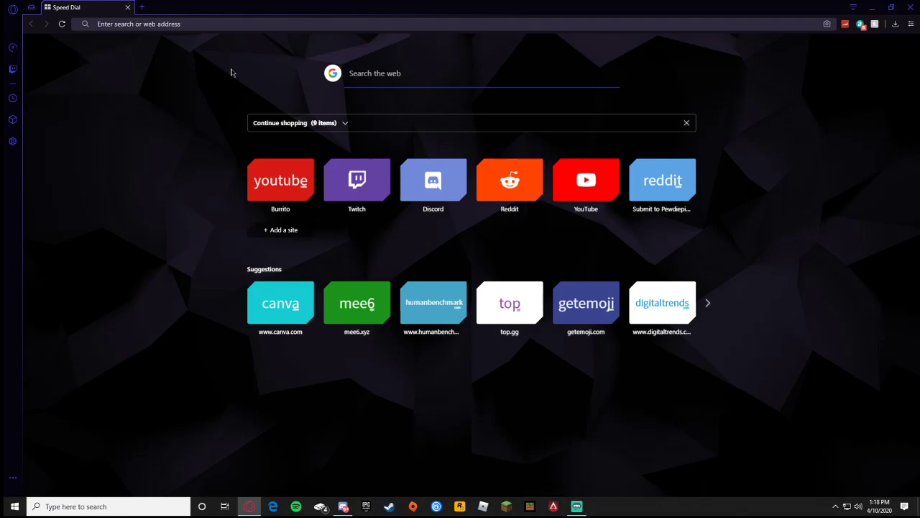
{"action": "type", "text": "mee6"}
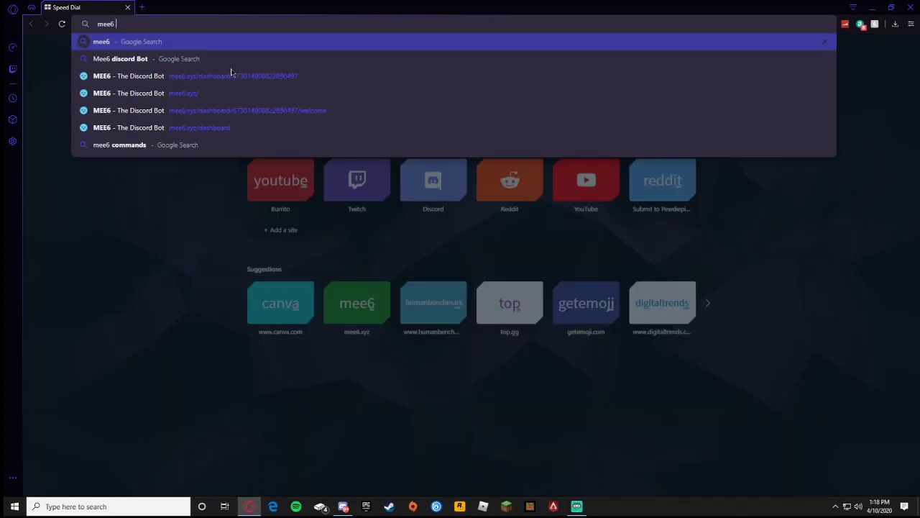
{"action": "type", "text": " disc"}
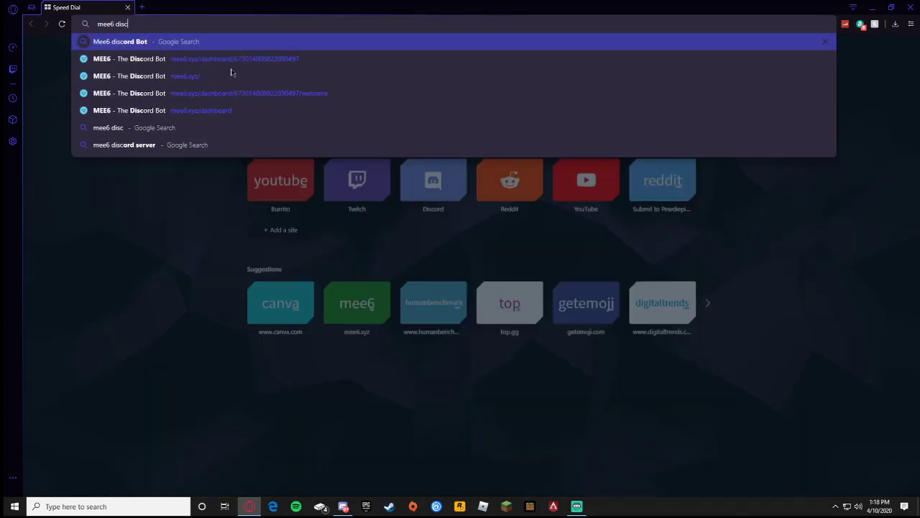
{"action": "type", "text": "ord bot"}
{"action": "key", "text": "Return"}
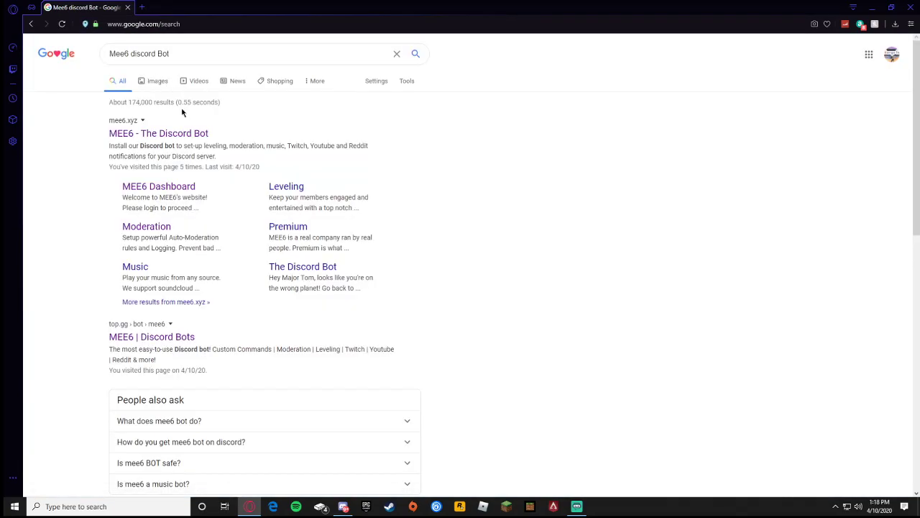
{"action": "right_click", "coordinate": [182, 112]}
{"action": "key", "text": "Escape"}
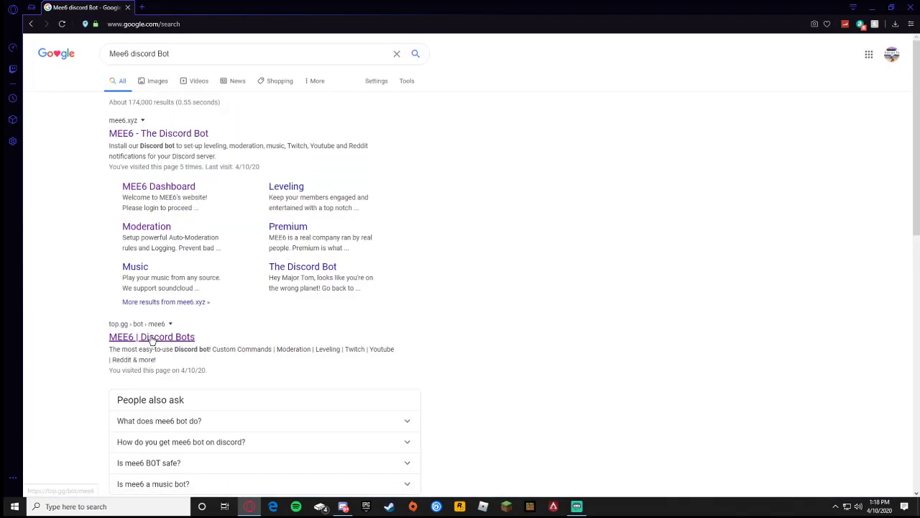
{"action": "left_click", "coordinate": [137, 337]}
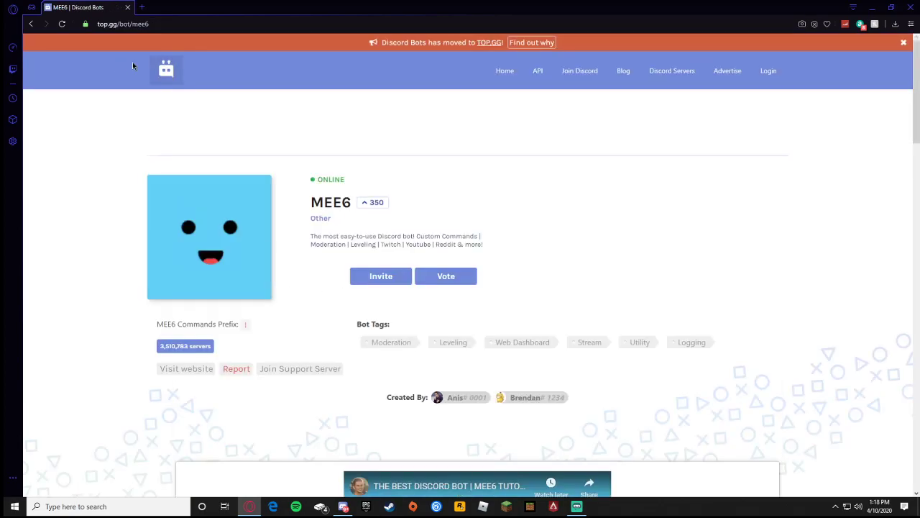
{"action": "left_click", "coordinate": [31, 24]}
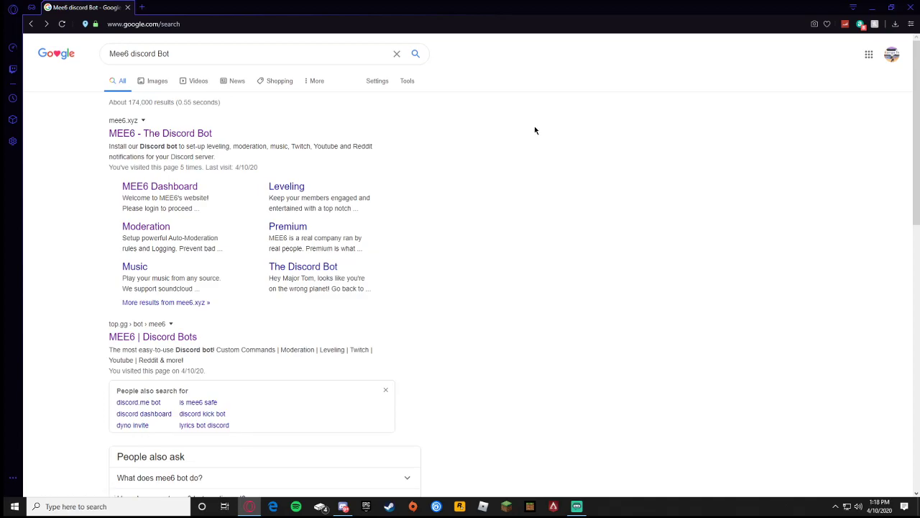
Step: Open the official MEE6 website from the search results and add the bot to Discord, reaching the Ultimate Gaming Lounge dashboard
{"action": "left_click", "coordinate": [189, 134]}
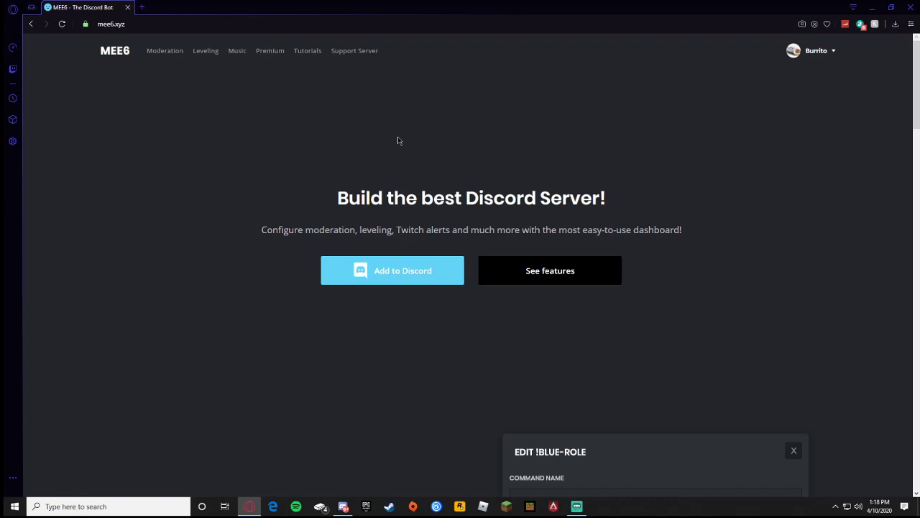
{"action": "left_click", "coordinate": [407, 280]}
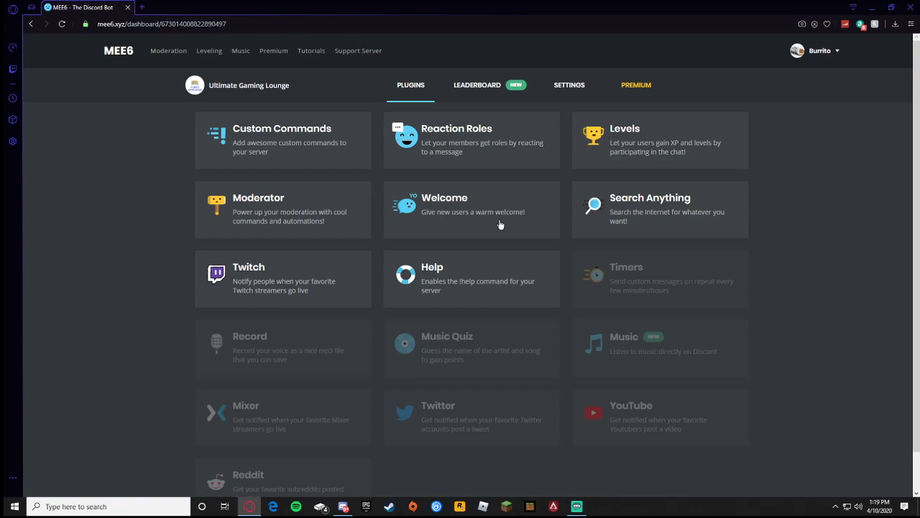
Step: Switch to Discord and examine the bot's messages in the welcome-gamers and goodbye-gamers channels of Ultimate Gaming Lounge
{"action": "left_click", "coordinate": [343, 506]}
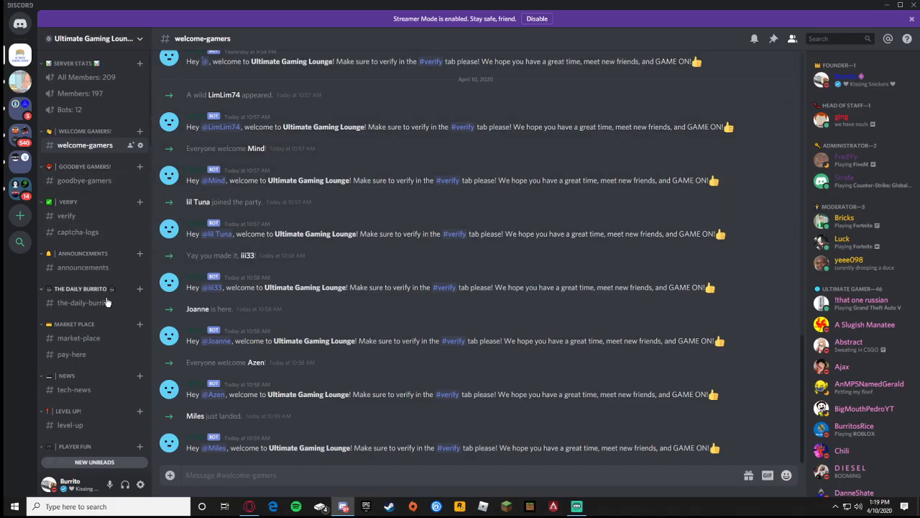
{"action": "scroll", "coordinate": [94, 306], "scroll_direction": "down", "scroll_amount": 1}
{"action": "scroll", "coordinate": [93, 306], "scroll_direction": "down", "scroll_amount": 15}
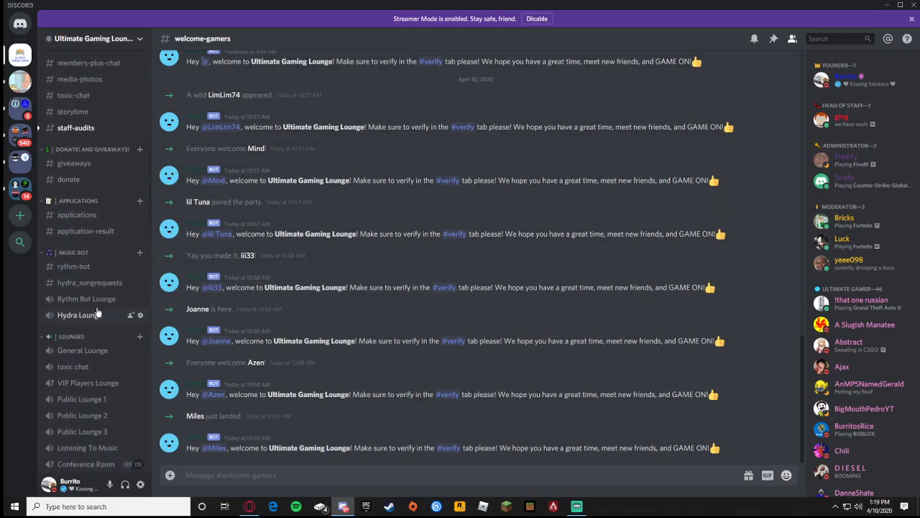
{"action": "scroll", "coordinate": [95, 309], "scroll_direction": "down", "scroll_amount": 5}
{"action": "scroll", "coordinate": [90, 308], "scroll_direction": "up", "scroll_amount": 20}
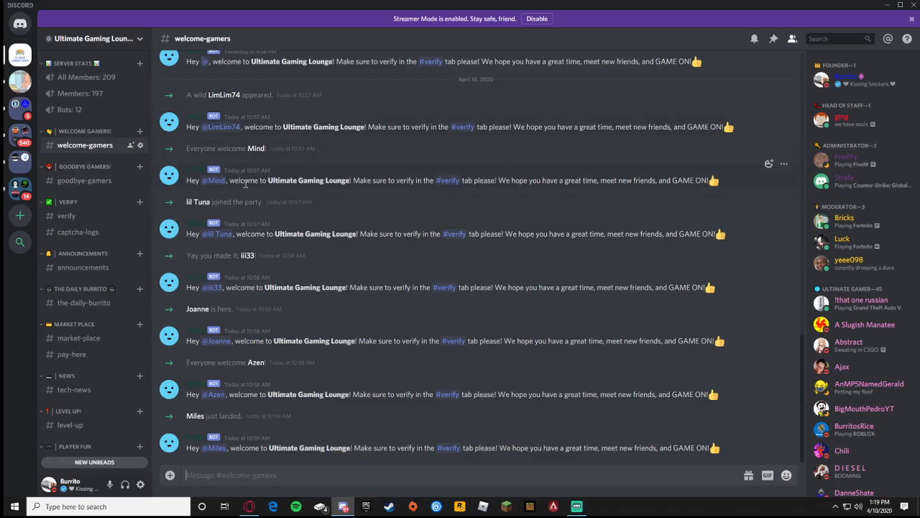
{"action": "left_click", "coordinate": [103, 185]}
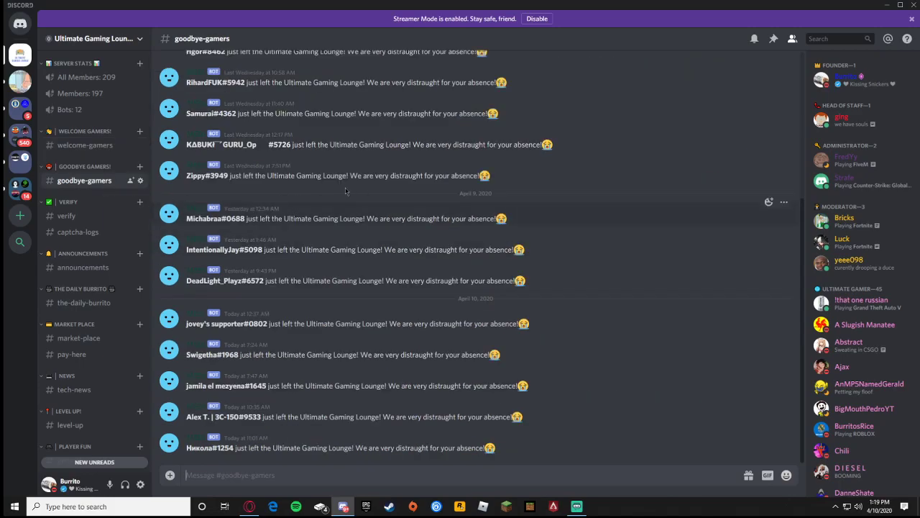
{"action": "left_click", "coordinate": [98, 148]}
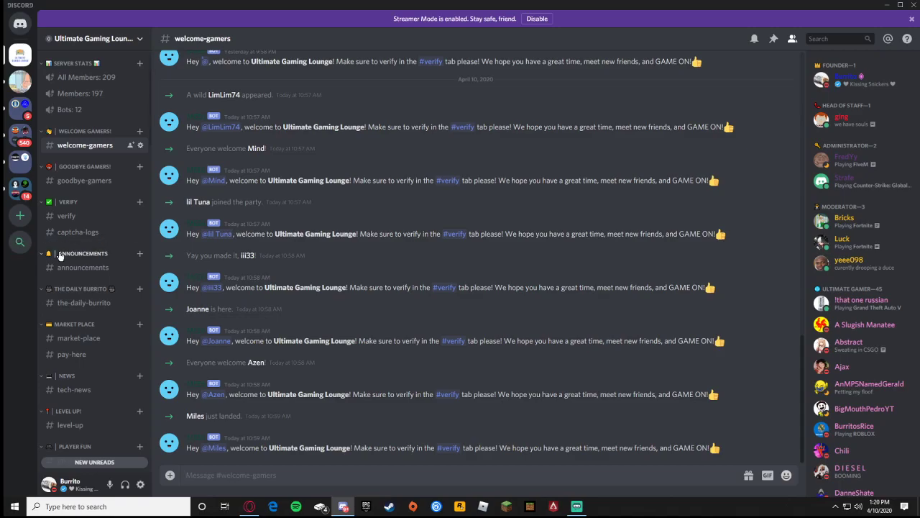
{"action": "left_click", "coordinate": [77, 181]}
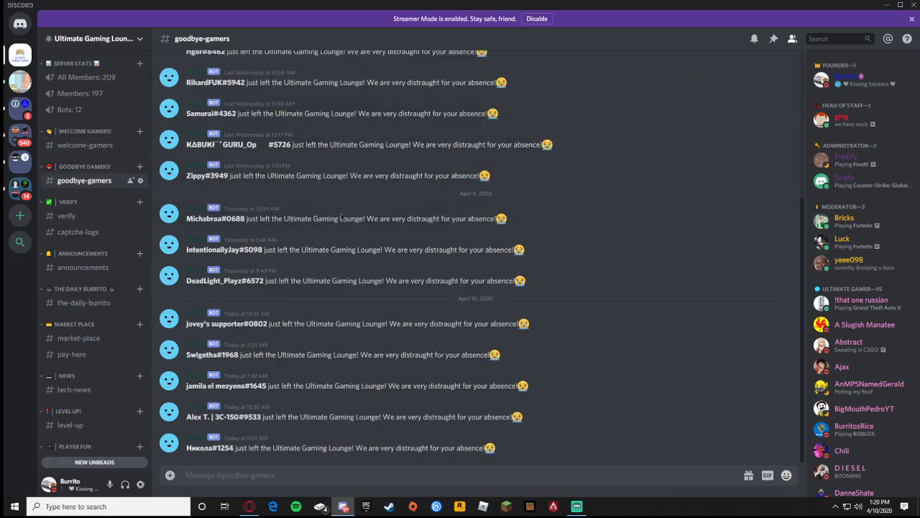
{"action": "scroll", "coordinate": [339, 206], "scroll_direction": "up", "scroll_amount": 3}
{"action": "scroll", "coordinate": [339, 207], "scroll_direction": "down", "scroll_amount": 5}
Step: Switch back to the MEE6 dashboard in the browser and set the Welcome plugin's welcome message channel to welcome-gamers
{"action": "left_click", "coordinate": [249, 506]}
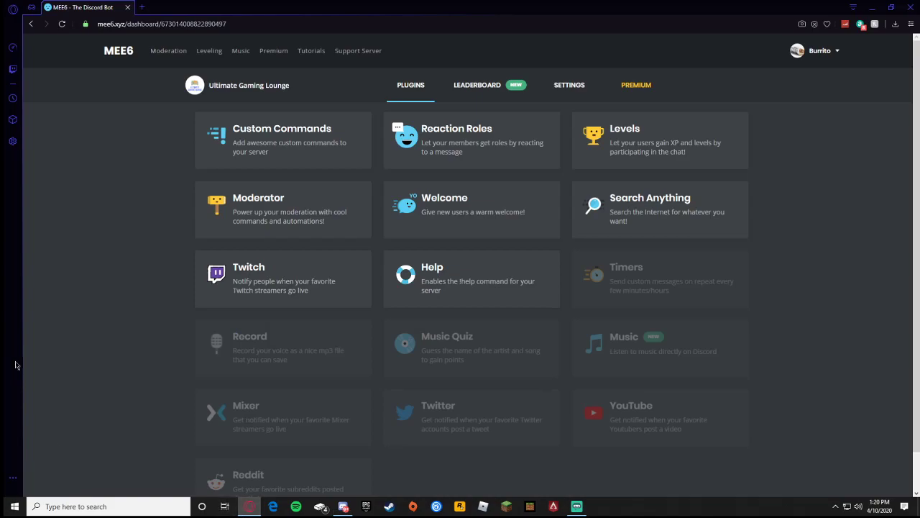
{"action": "left_click", "coordinate": [464, 209]}
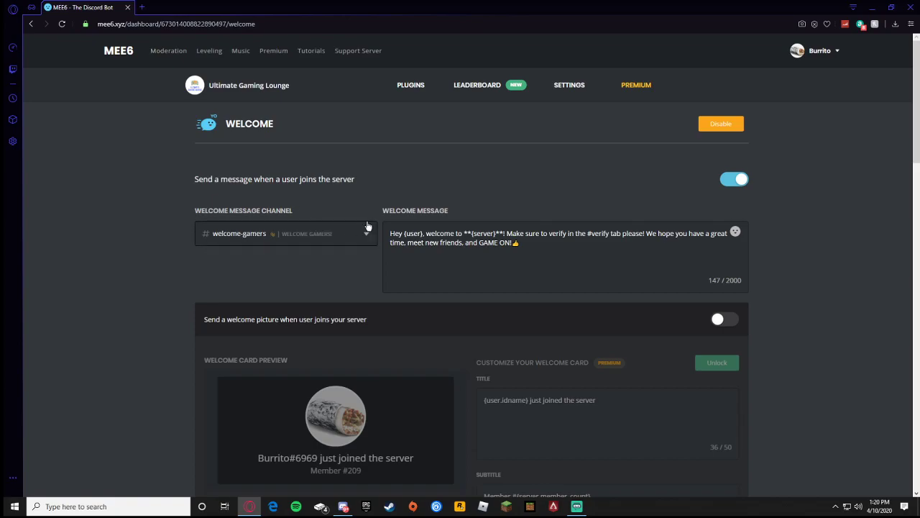
{"action": "left_click", "coordinate": [322, 232]}
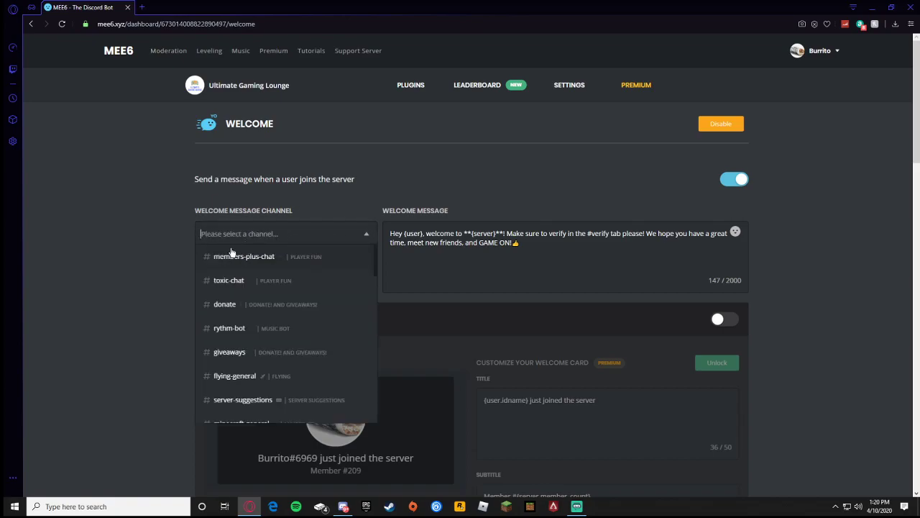
{"action": "type", "text": "wel"}
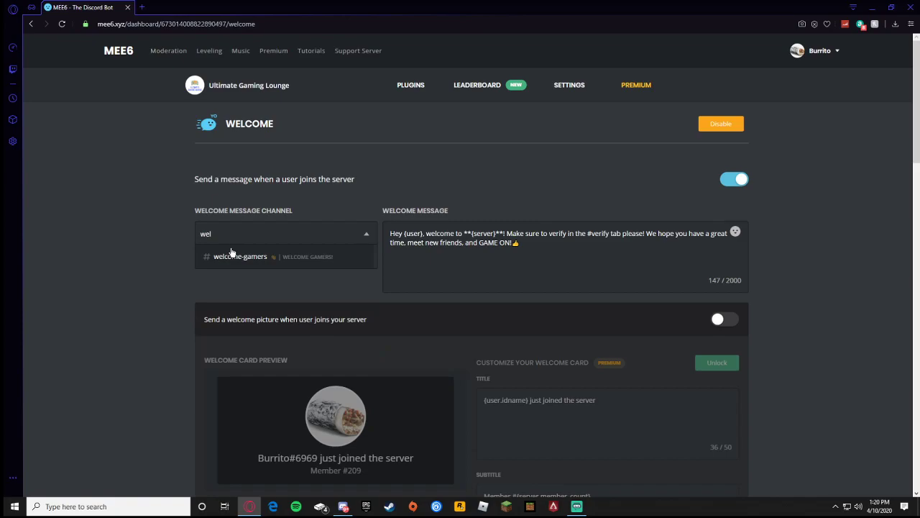
{"action": "left_click", "coordinate": [231, 256]}
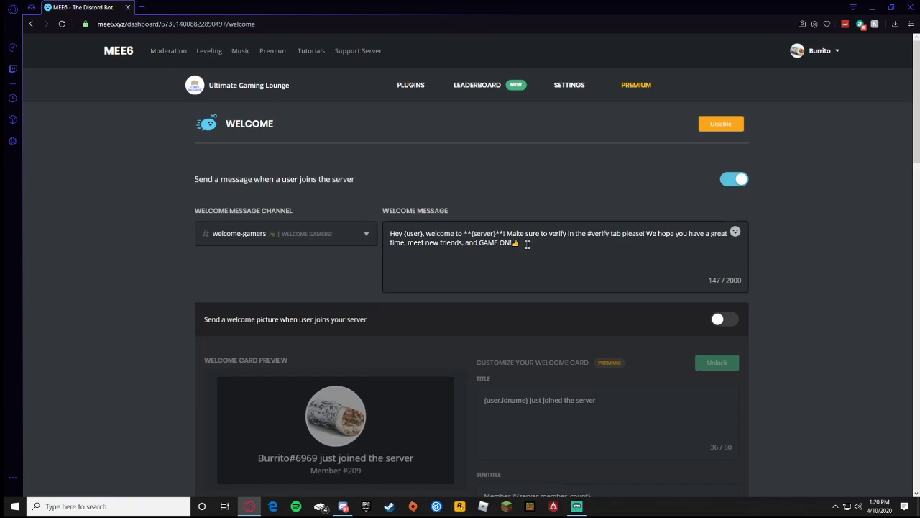
{"action": "left_click_drag", "start_coordinate": [527, 244], "coordinate": [389, 194]}
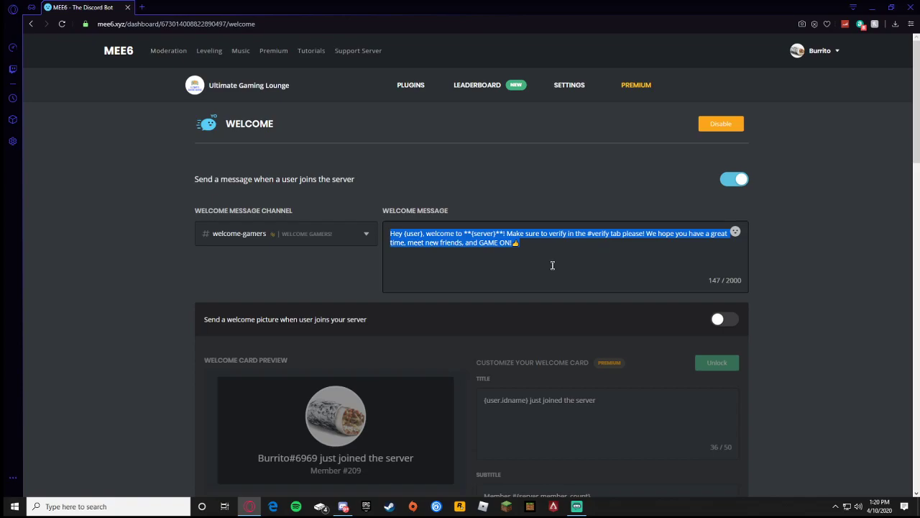
{"action": "left_click", "coordinate": [523, 243]}
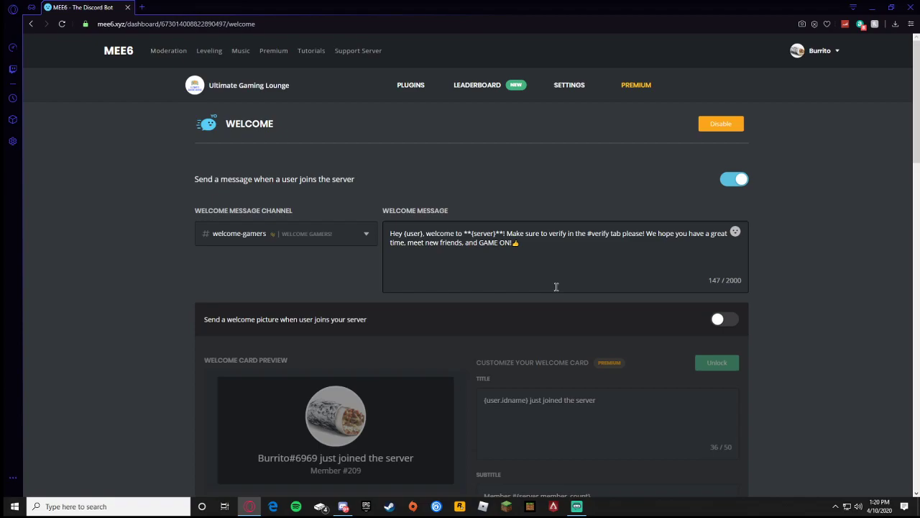
Step: Set the channel for the message sent when a user leaves the server to goodbye-gamers
{"action": "scroll", "coordinate": [324, 230], "scroll_direction": "down", "scroll_amount": 1}
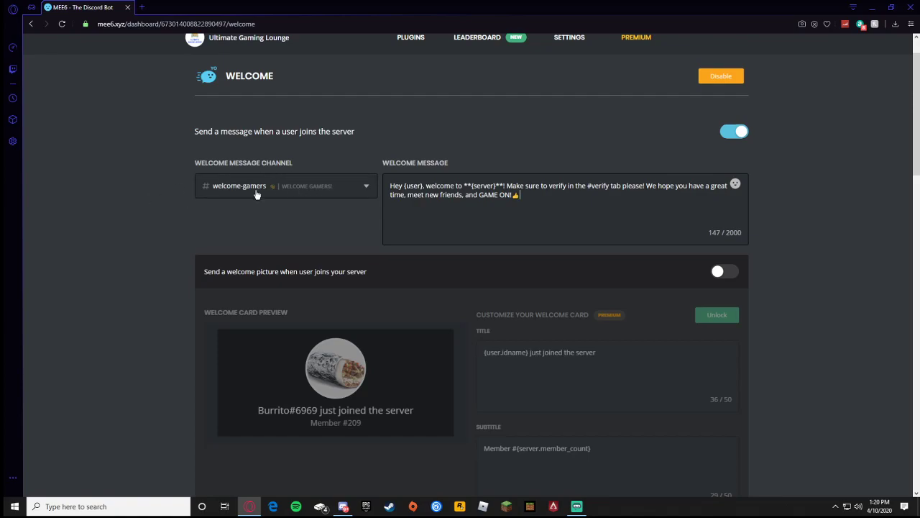
{"action": "scroll", "coordinate": [168, 292], "scroll_direction": "down", "scroll_amount": 4}
{"action": "scroll", "coordinate": [160, 284], "scroll_direction": "down", "scroll_amount": 10}
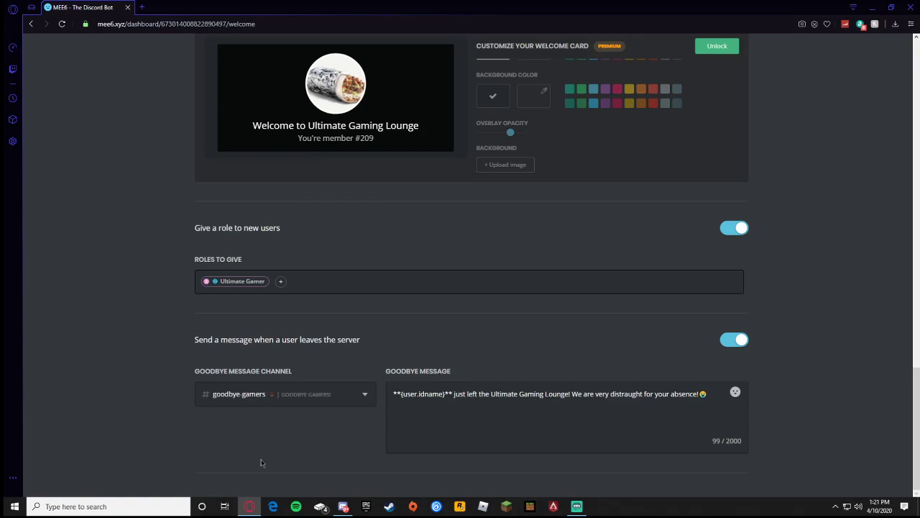
{"action": "left_click", "coordinate": [249, 404]}
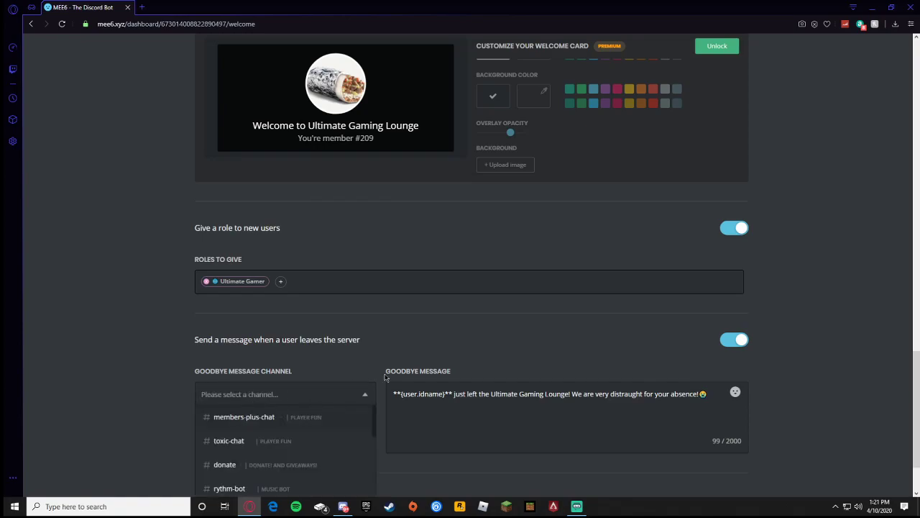
{"action": "type", "text": "good"}
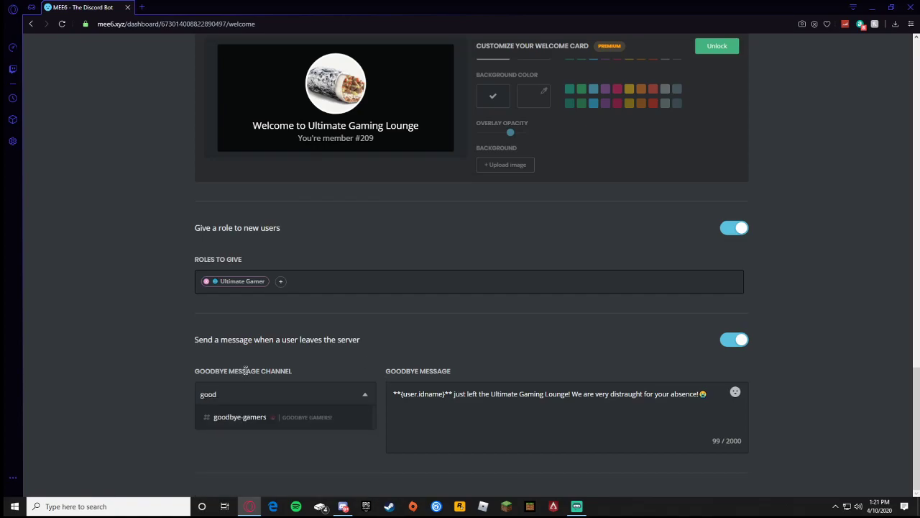
{"action": "left_click", "coordinate": [251, 420]}
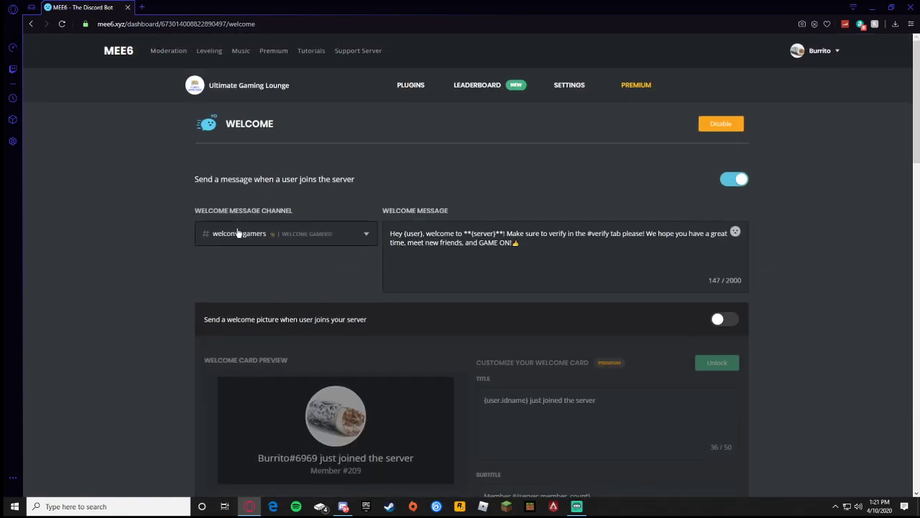
Step: Leave the Welcome plugin's settings and return to the server's plugin overview
{"action": "scroll", "coordinate": [132, 309], "scroll_direction": "down", "scroll_amount": 5}
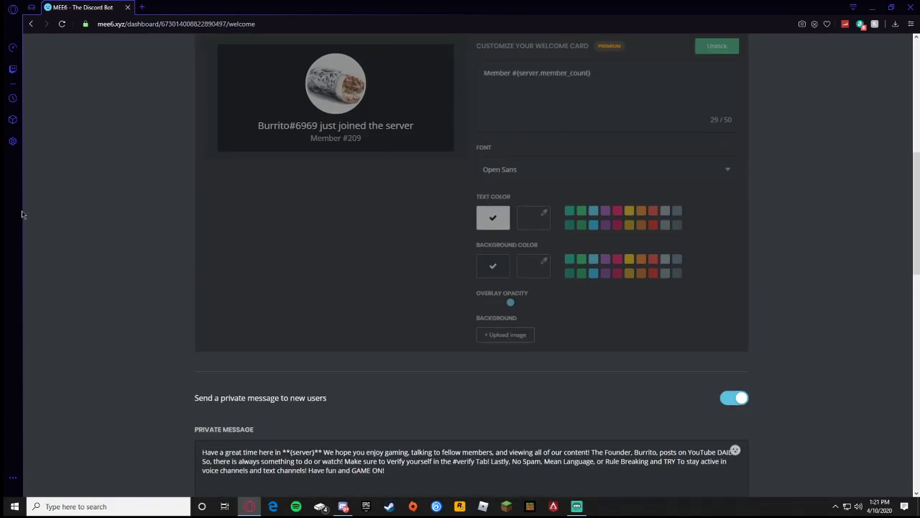
{"action": "scroll", "coordinate": [84, 229], "scroll_direction": "up", "scroll_amount": 2}
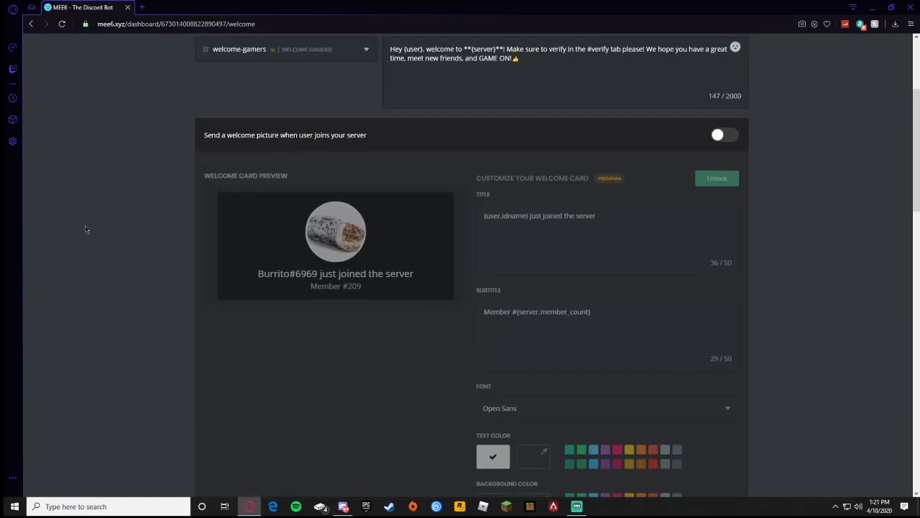
{"action": "scroll", "coordinate": [85, 229], "scroll_direction": "up", "scroll_amount": 3}
{"action": "left_click", "coordinate": [417, 87]}
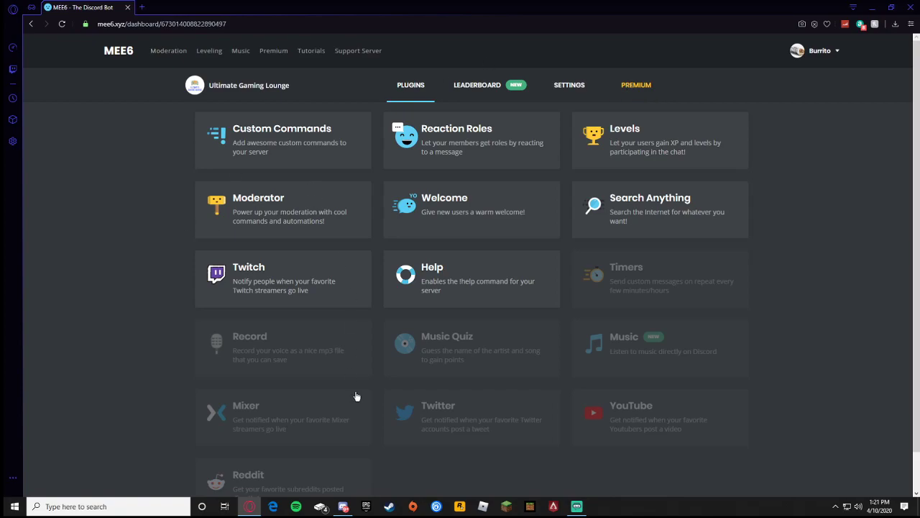
Step: Switch to Discord and examine the !rank command and the bot's rank card in the general channel
{"action": "left_click", "coordinate": [343, 506]}
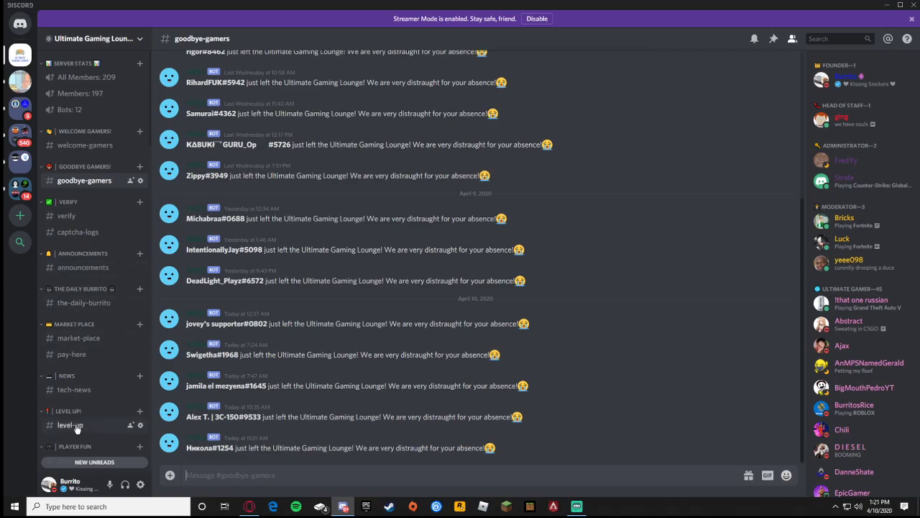
{"action": "scroll", "coordinate": [72, 422], "scroll_direction": "down", "scroll_amount": 2}
{"action": "left_click", "coordinate": [63, 318]}
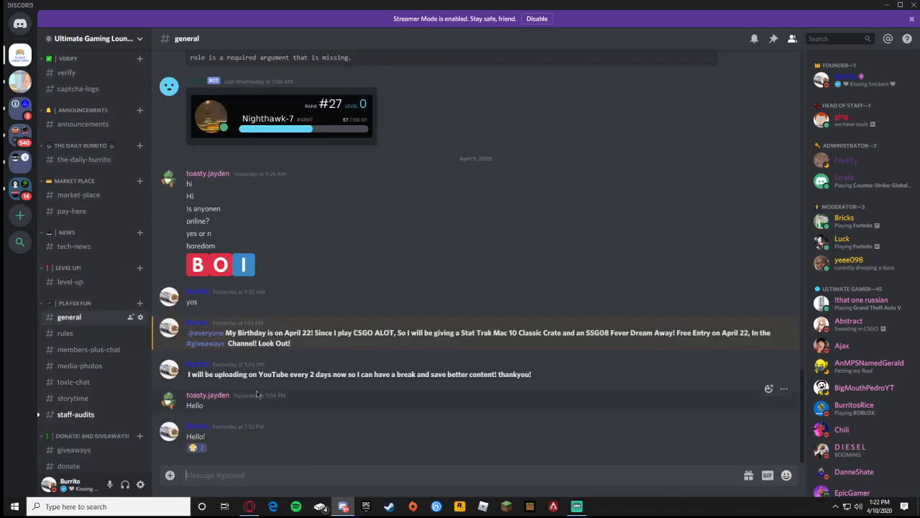
{"action": "scroll", "coordinate": [277, 359], "scroll_direction": "up", "scroll_amount": 4}
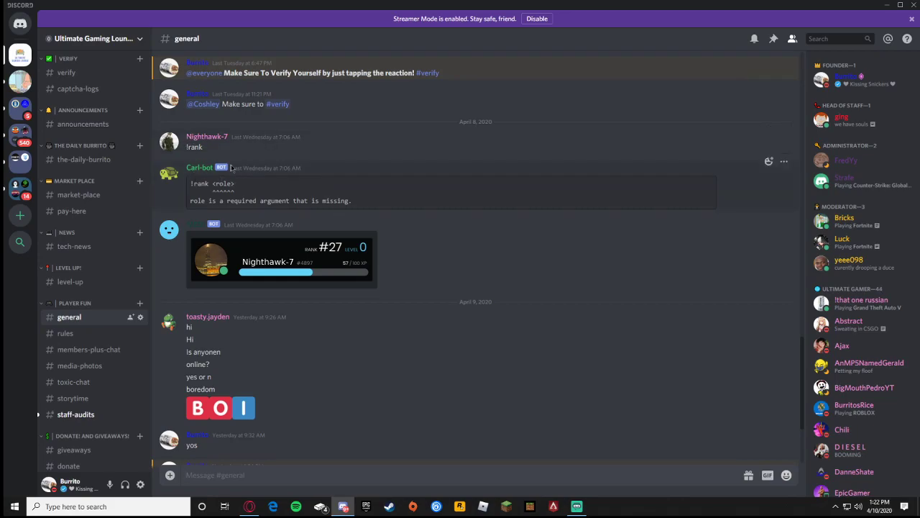
{"action": "scroll", "coordinate": [253, 203], "scroll_direction": "down", "scroll_amount": 3}
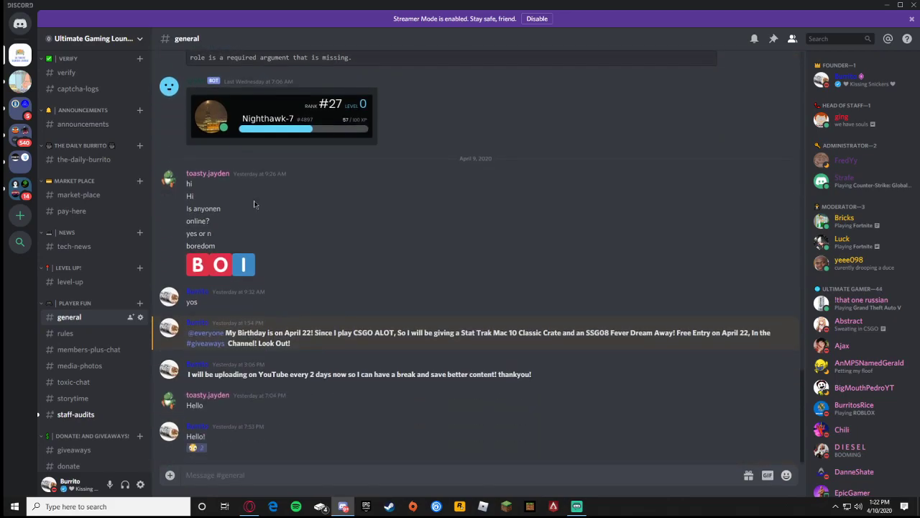
{"action": "scroll", "coordinate": [305, 230], "scroll_direction": "up", "scroll_amount": 2}
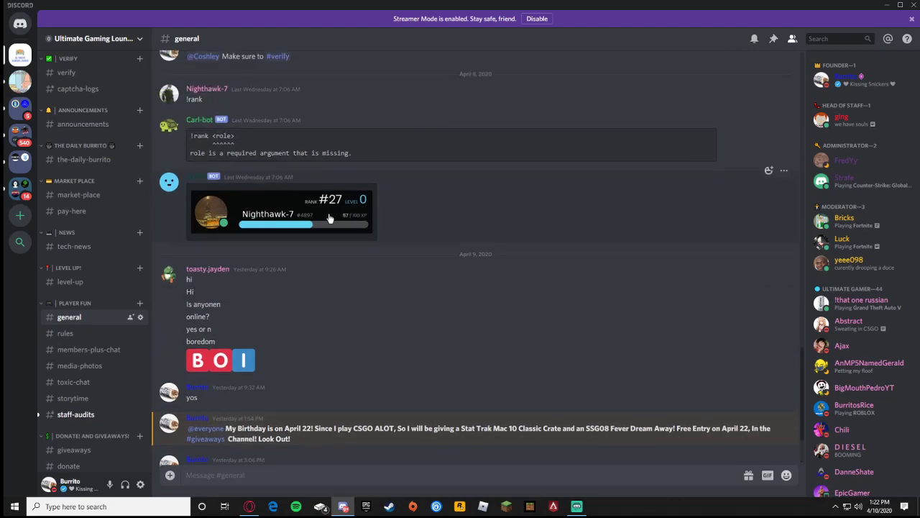
Step: Look over the rank card and recent messages in Discord's general channel, and open the level-up channel
{"action": "scroll", "coordinate": [317, 311], "scroll_direction": "down", "scroll_amount": 2}
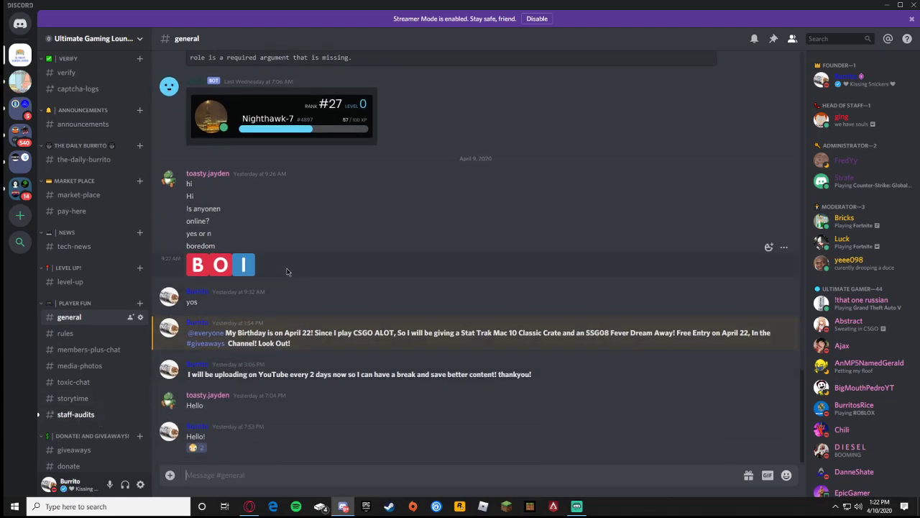
{"action": "left_click", "coordinate": [249, 506]}
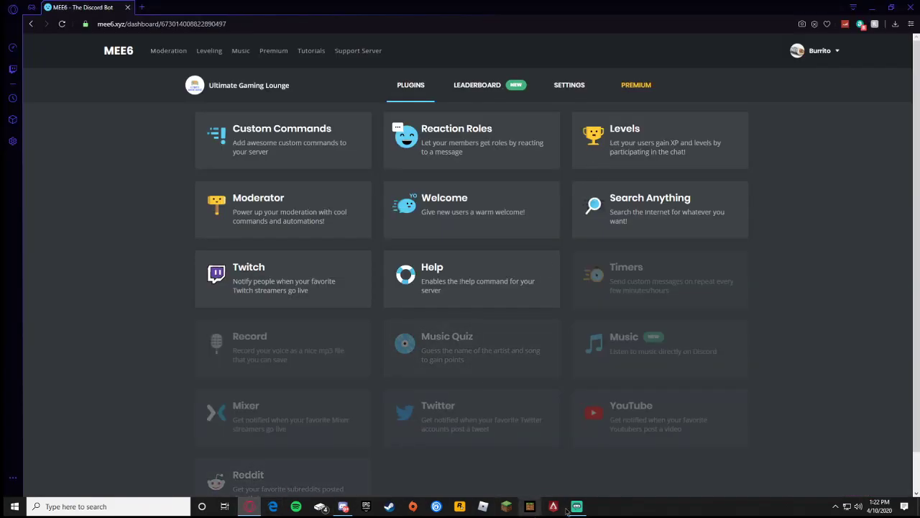
{"action": "left_click", "coordinate": [343, 506]}
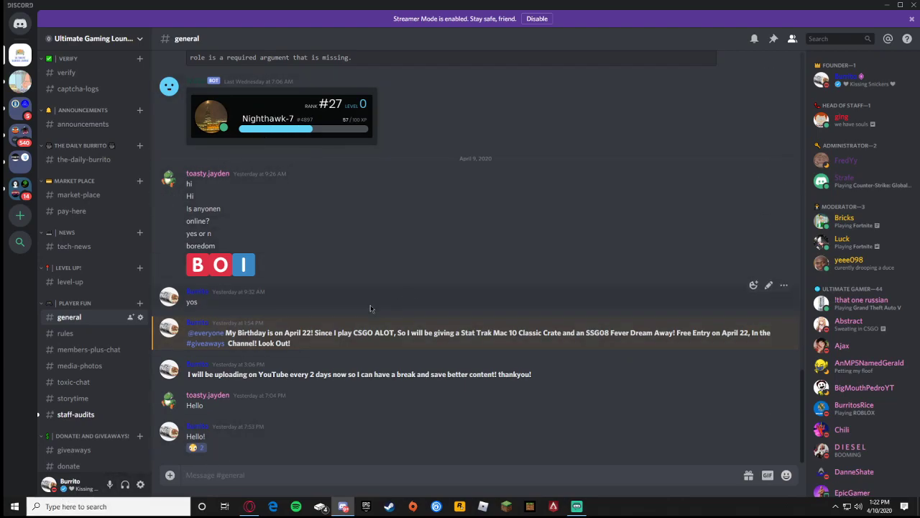
{"action": "left_click", "coordinate": [222, 478]}
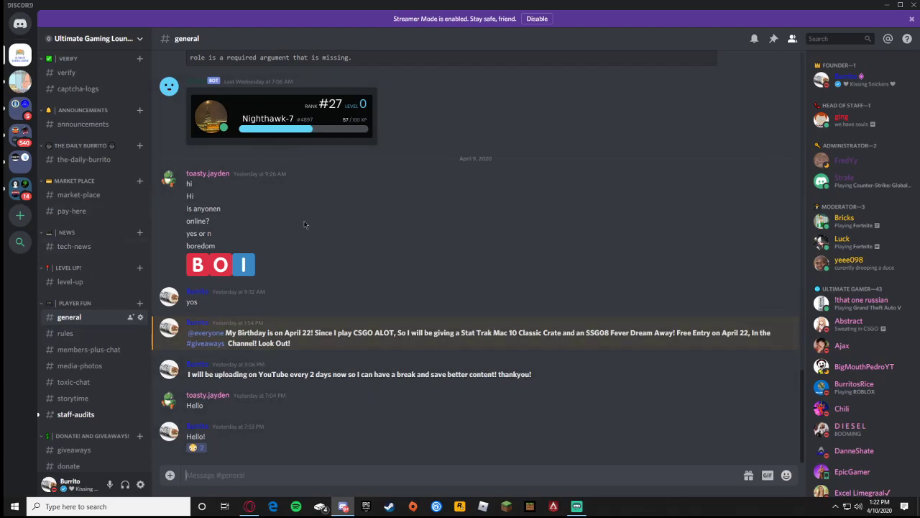
{"action": "left_click", "coordinate": [79, 281]}
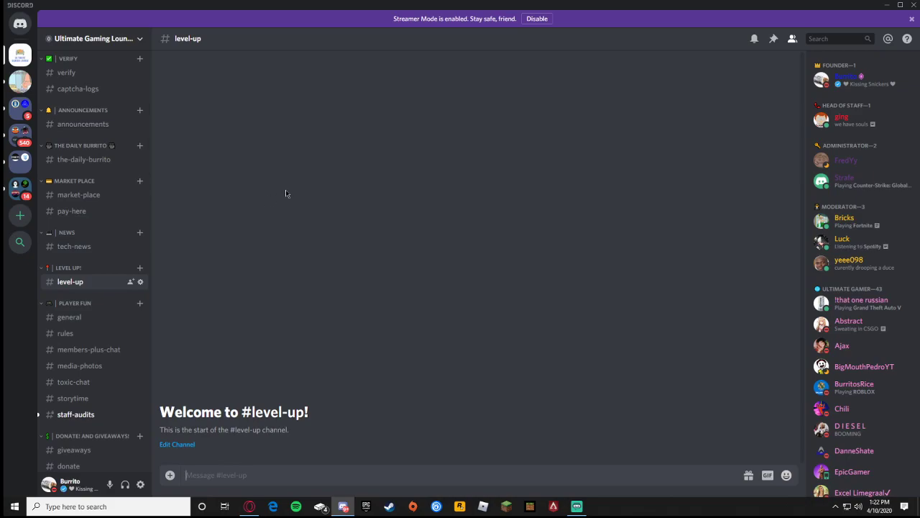
Step: Switch to the MEE6 dashboard and set the Levels plugin's level up announcement to Custom Channel, using the level-up channel
{"action": "left_click", "coordinate": [250, 506]}
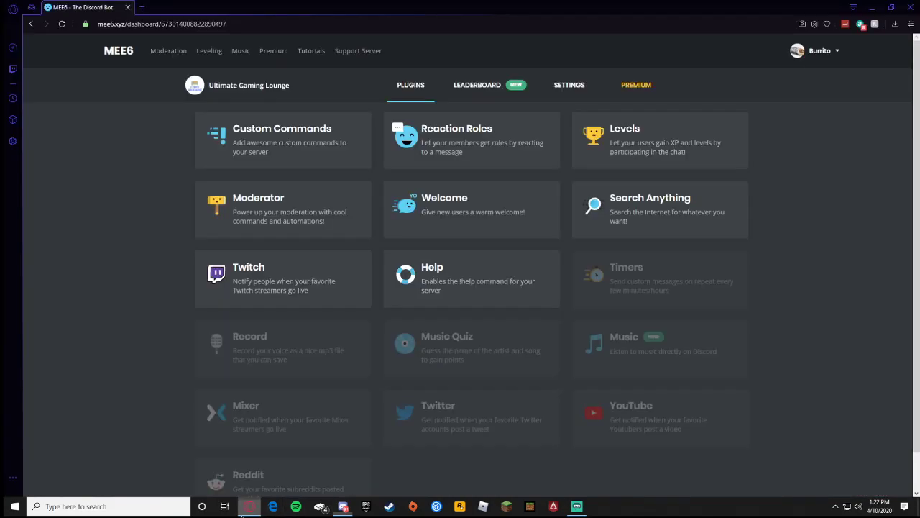
{"action": "left_click", "coordinate": [641, 129]}
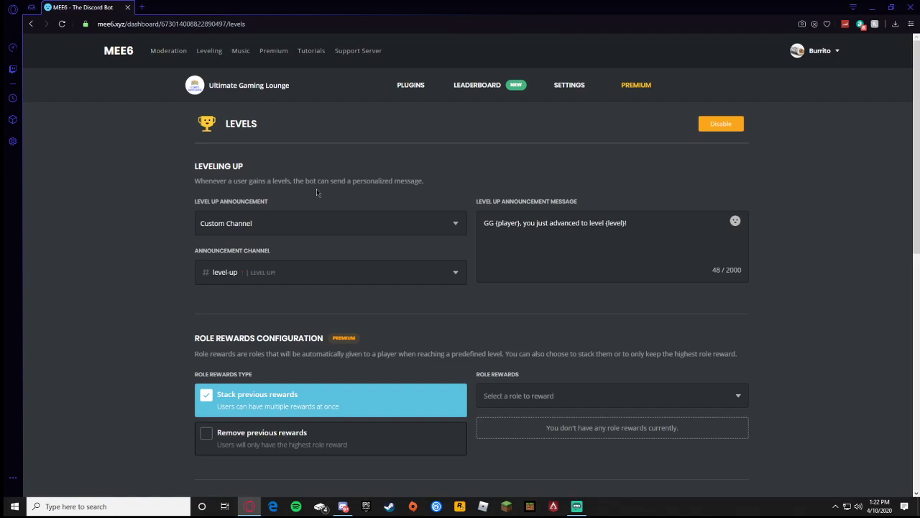
{"action": "left_click", "coordinate": [251, 228]}
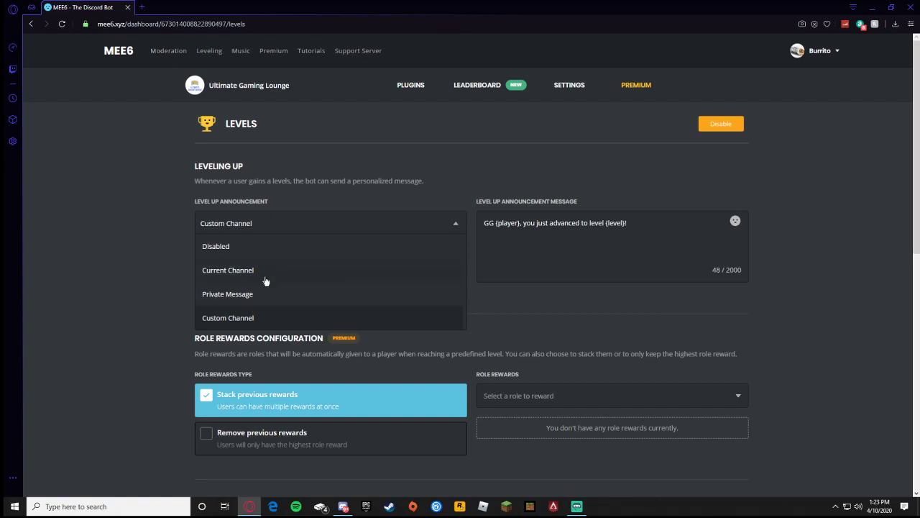
{"action": "left_click", "coordinate": [236, 317]}
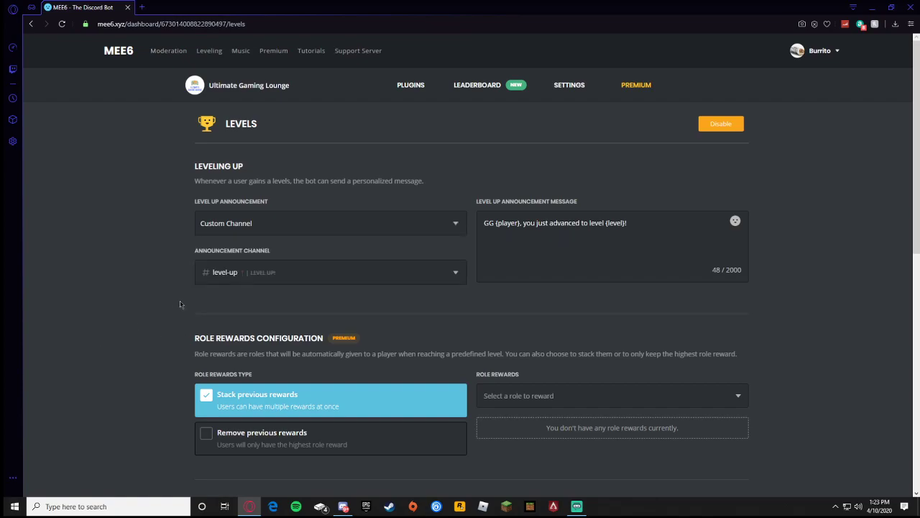
{"action": "left_click", "coordinate": [245, 276]}
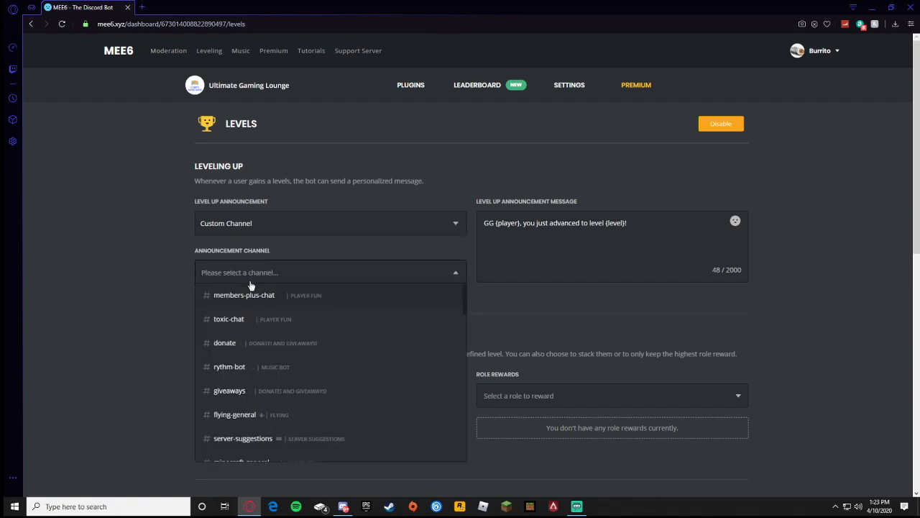
{"action": "type", "text": "lev"}
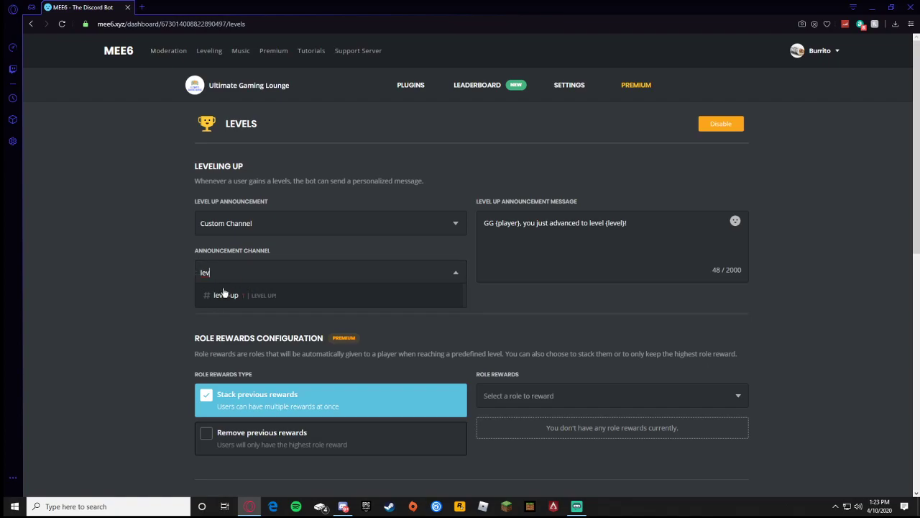
{"action": "left_click", "coordinate": [223, 294]}
Step: Review the level up announcement message and return to the server's plugin overview
{"action": "left_click_drag", "start_coordinate": [480, 225], "coordinate": [659, 214]}
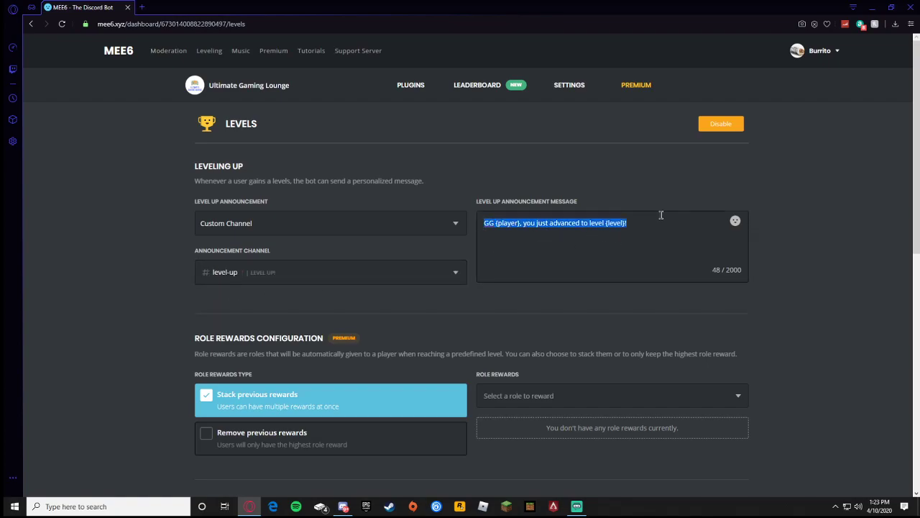
{"action": "left_click", "coordinate": [632, 224]}
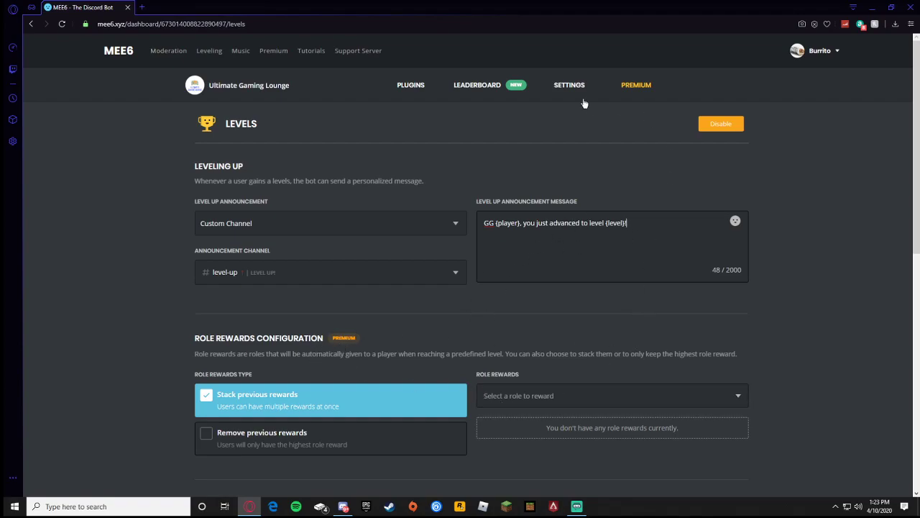
{"action": "left_click", "coordinate": [410, 83]}
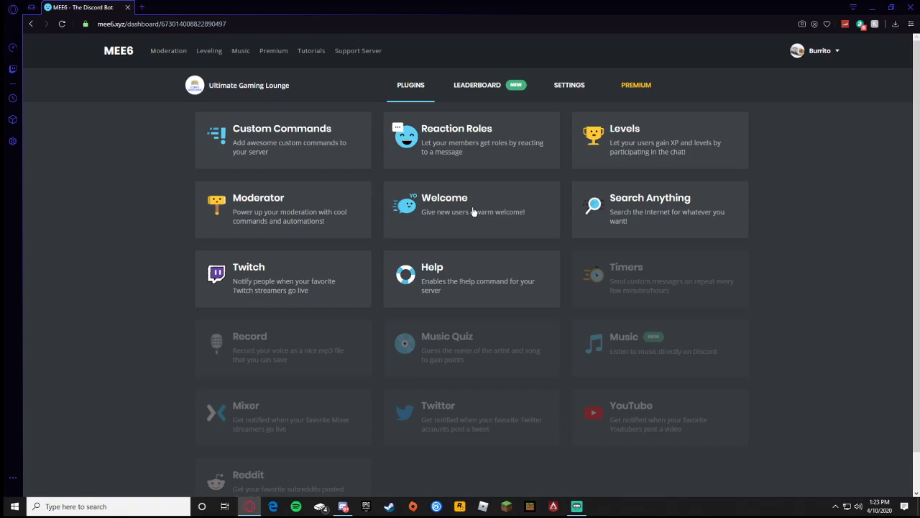
Step: Switch to Discord, view the welcome-gamers channel and check which roles a member of the Ultimate Gamer group has
{"action": "left_click", "coordinate": [343, 506]}
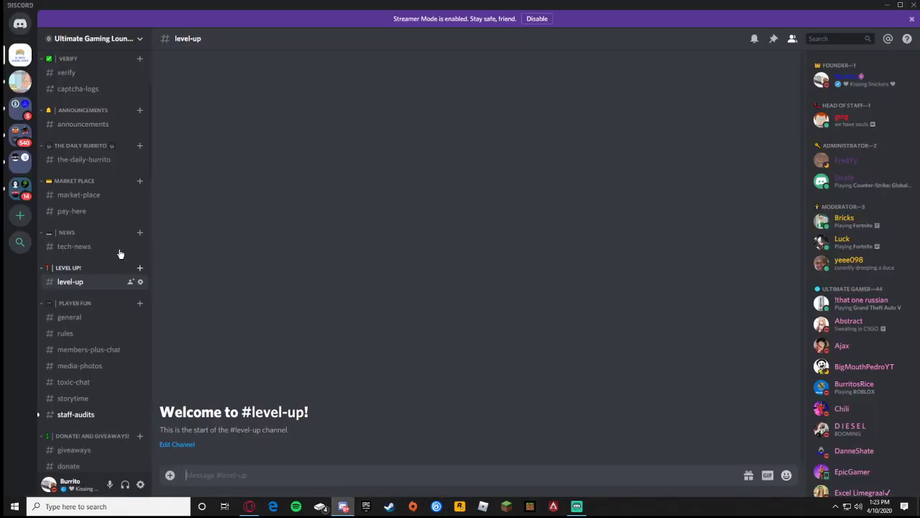
{"action": "scroll", "coordinate": [118, 161], "scroll_direction": "up", "scroll_amount": 3}
{"action": "left_click", "coordinate": [101, 146]}
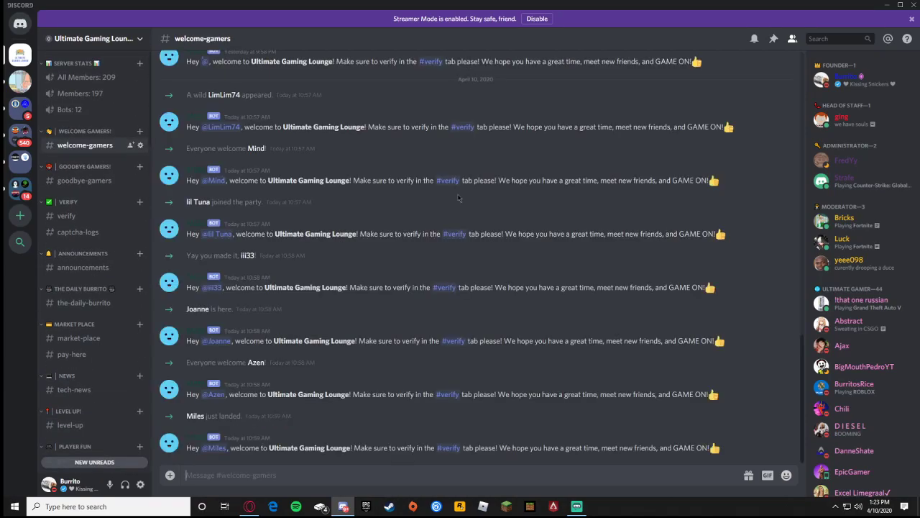
{"action": "right_click", "coordinate": [867, 306]}
{"action": "mouse_move", "coordinate": [805, 464]}
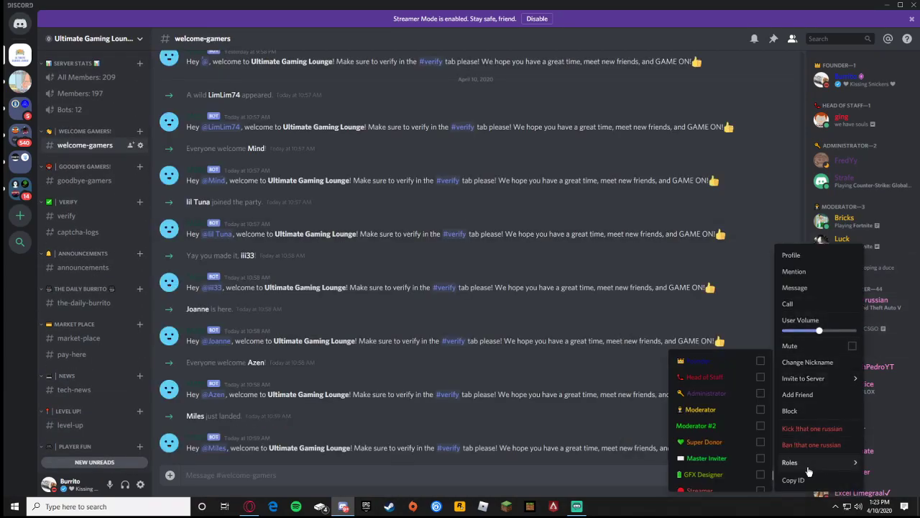
{"action": "scroll", "coordinate": [703, 449], "scroll_direction": "down", "scroll_amount": 3}
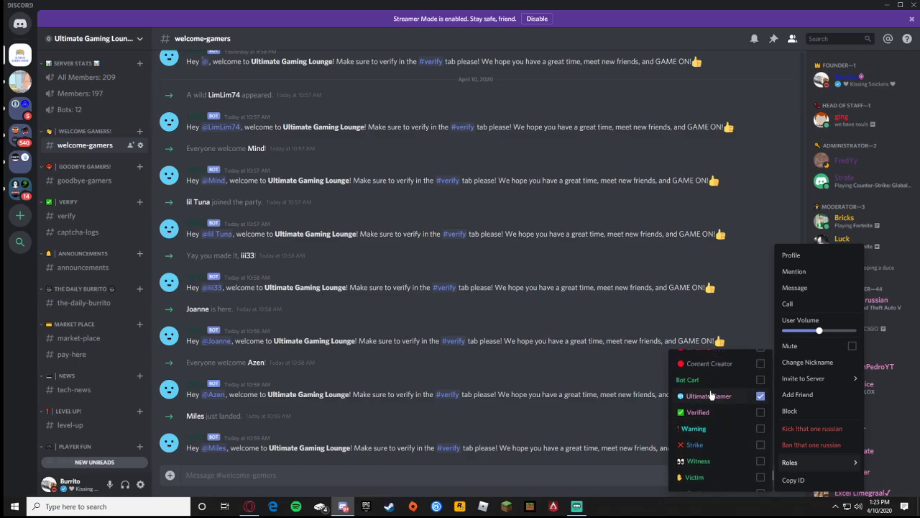
{"action": "left_click", "coordinate": [614, 383]}
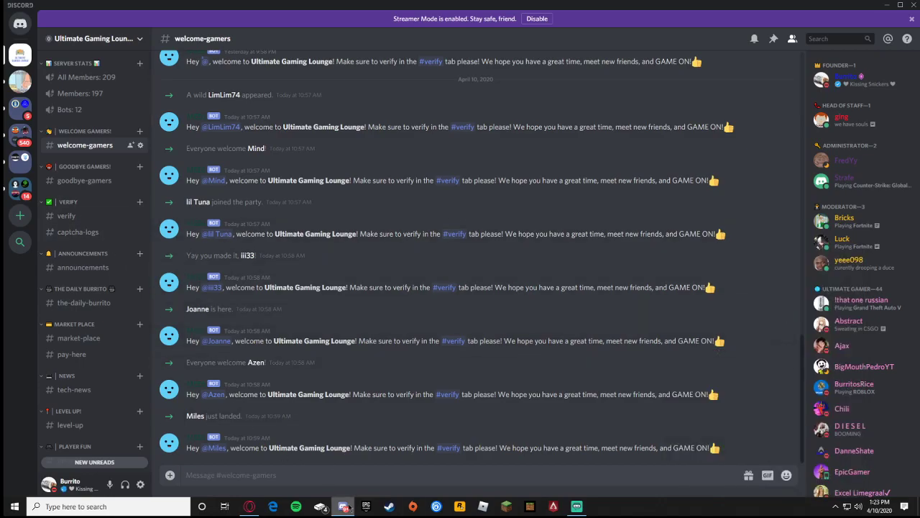
Step: Switch to the MEE6 dashboard and show the Welcome plugin's setting for giving a role to new users
{"action": "left_click", "coordinate": [253, 504]}
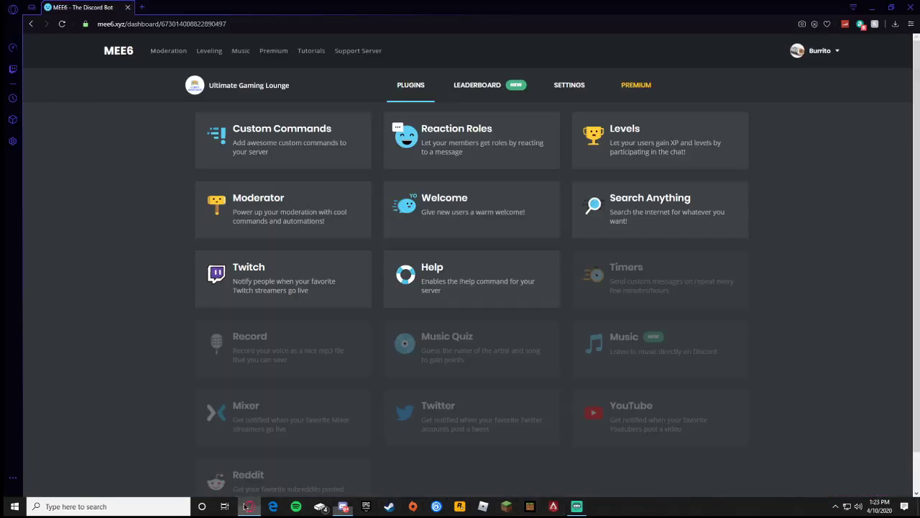
{"action": "left_click", "coordinate": [444, 217]}
{"action": "scroll", "coordinate": [109, 352], "scroll_direction": "down", "scroll_amount": 15}
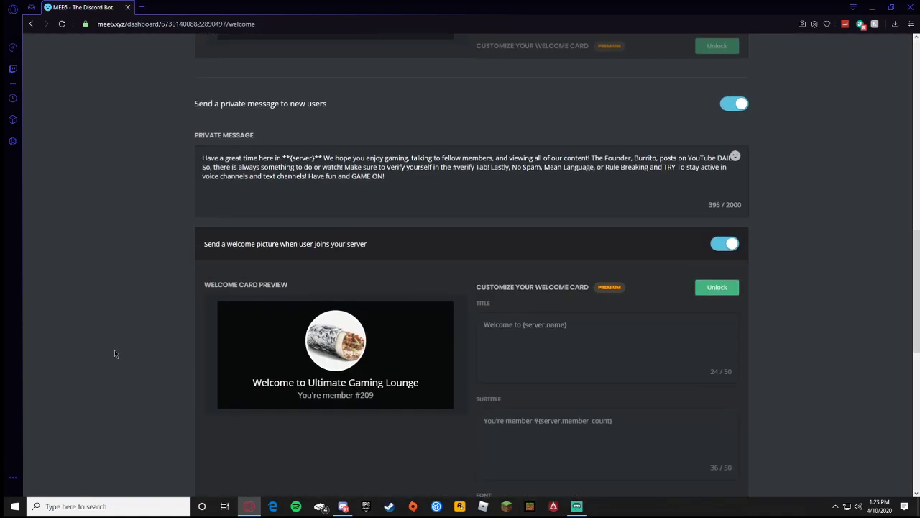
{"action": "scroll", "coordinate": [110, 352], "scroll_direction": "down", "scroll_amount": 1}
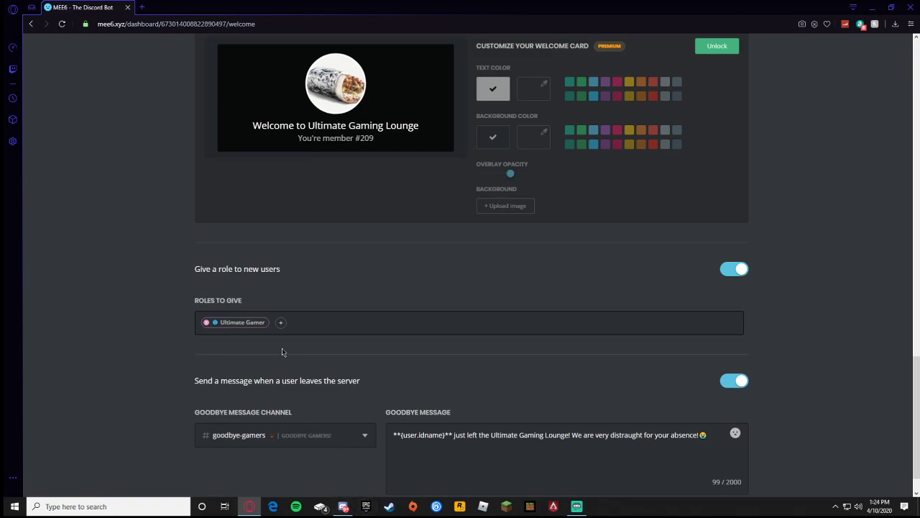
Step: Browse the roles available to give new users, filtering by "u" and "v", and close the list without adding one
{"action": "left_click", "coordinate": [280, 322]}
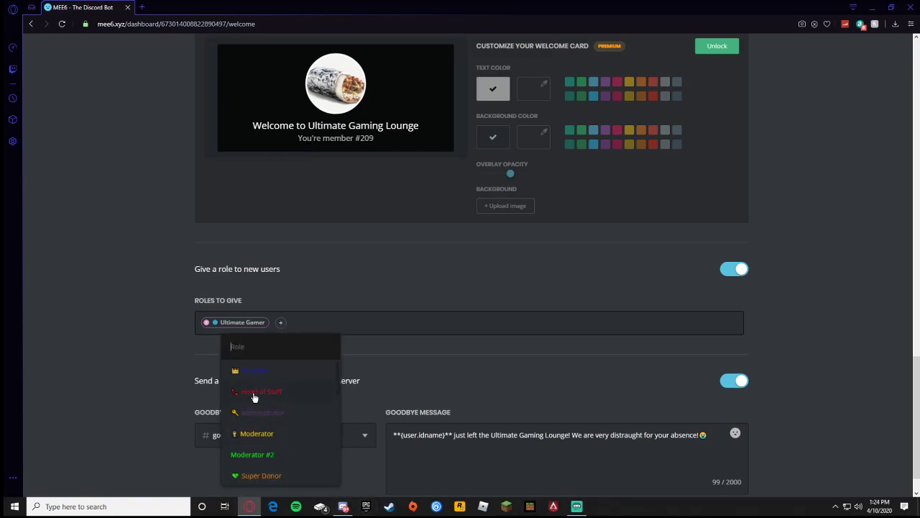
{"action": "type", "text": "u"}
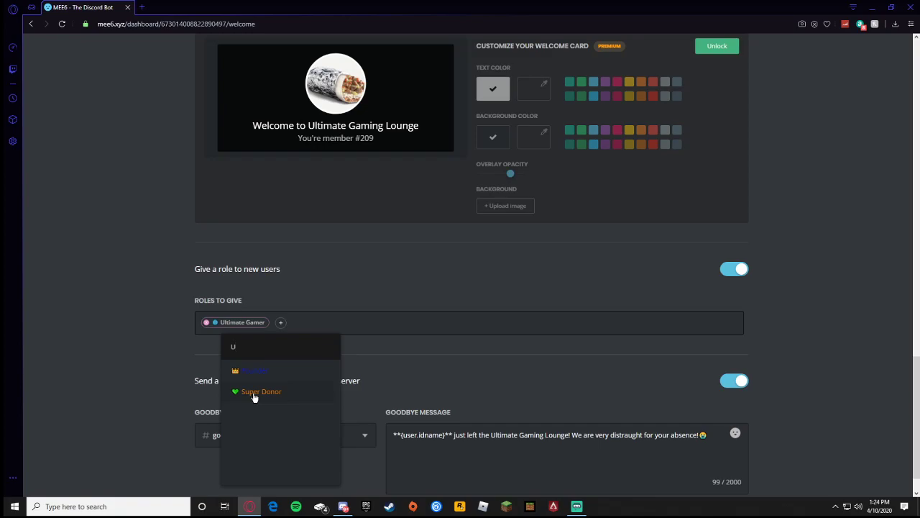
{"action": "key", "text": "BackSpace"}
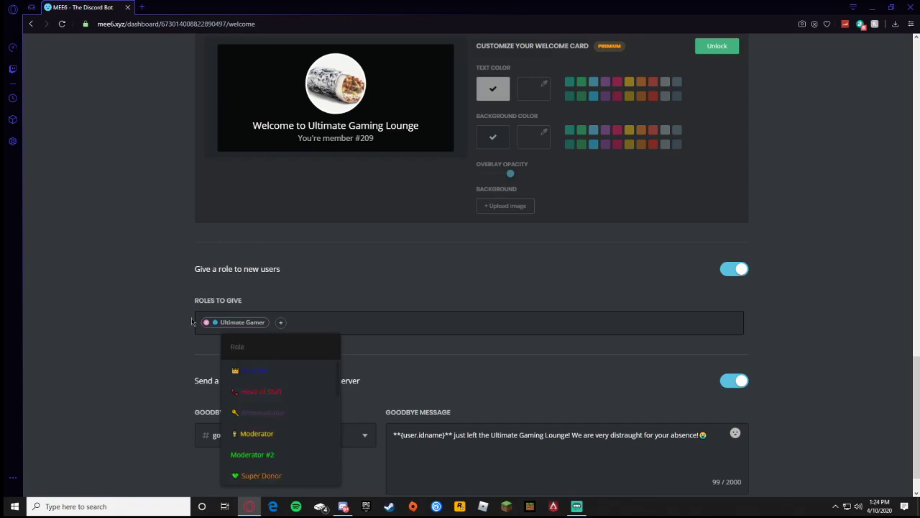
{"action": "type", "text": "v"}
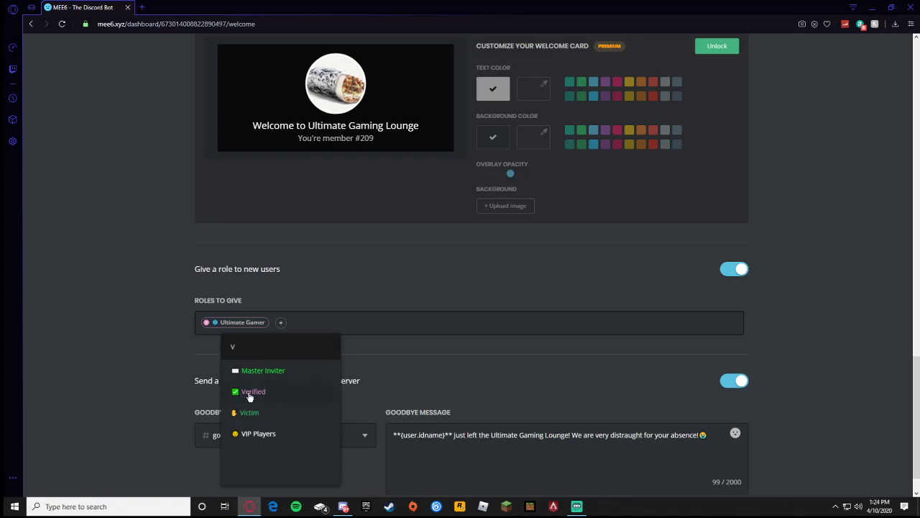
{"action": "key", "text": "BackSpace"}
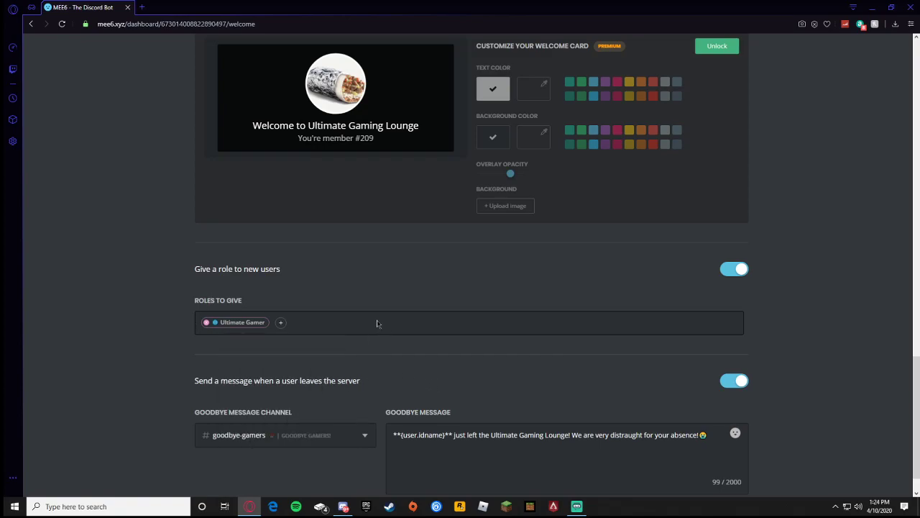
{"action": "left_click", "coordinate": [379, 325]}
Step: Switch to Discord and examine the enlarged MAC-10 and SSG 08 skin images in the giveaways channel
{"action": "left_click", "coordinate": [343, 506]}
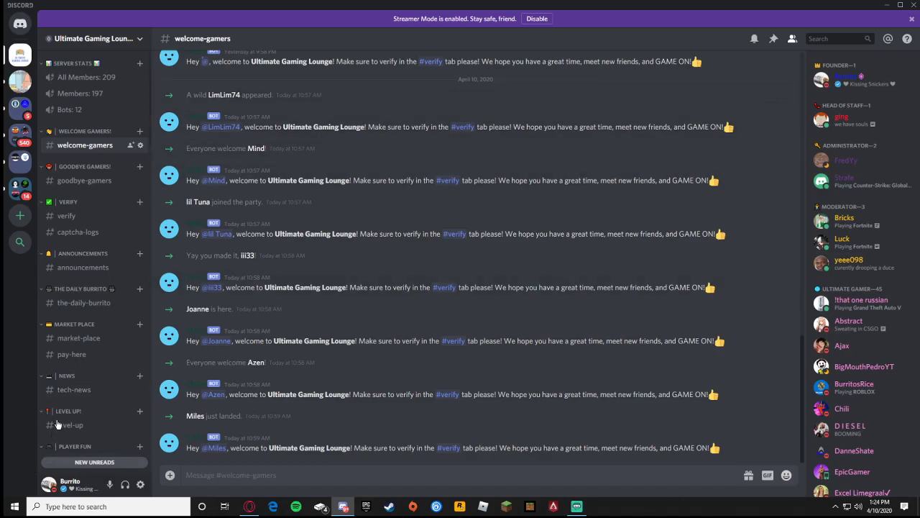
{"action": "scroll", "coordinate": [92, 308], "scroll_direction": "down", "scroll_amount": 4}
{"action": "scroll", "coordinate": [66, 373], "scroll_direction": "down", "scroll_amount": 5}
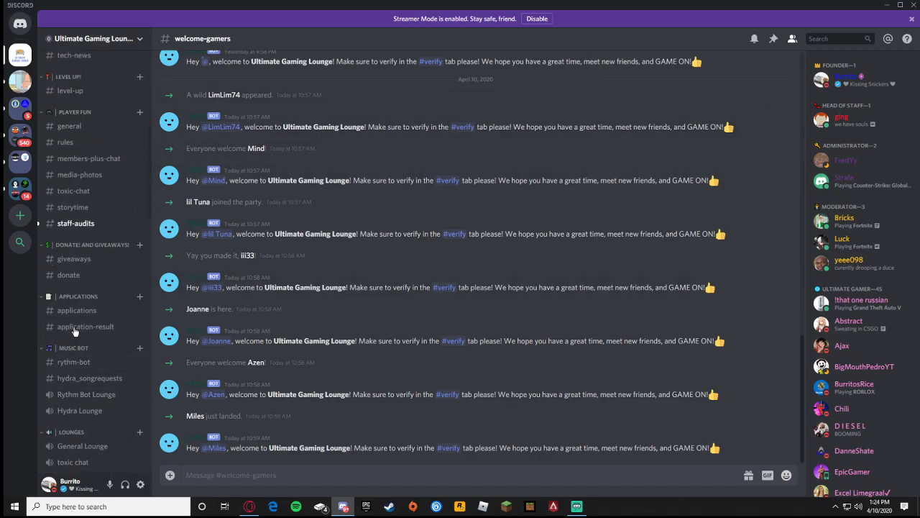
{"action": "left_click", "coordinate": [65, 258]}
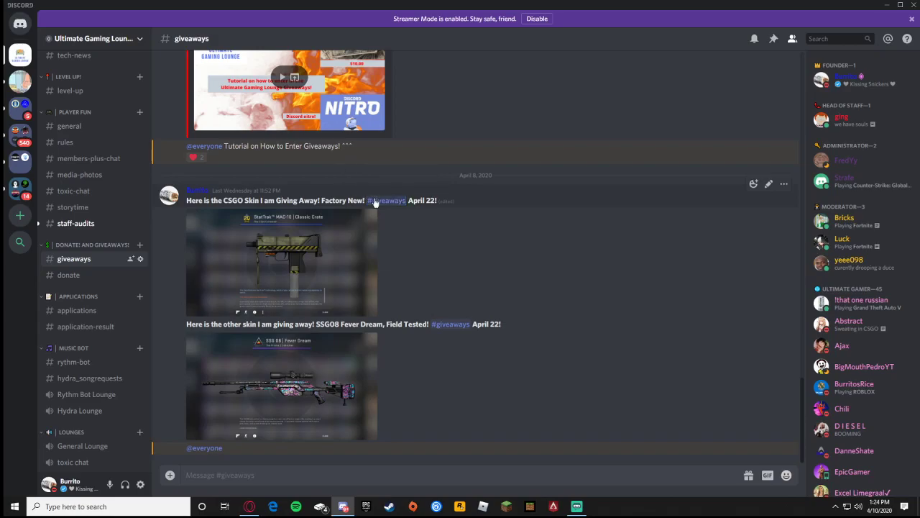
{"action": "left_click", "coordinate": [210, 241]}
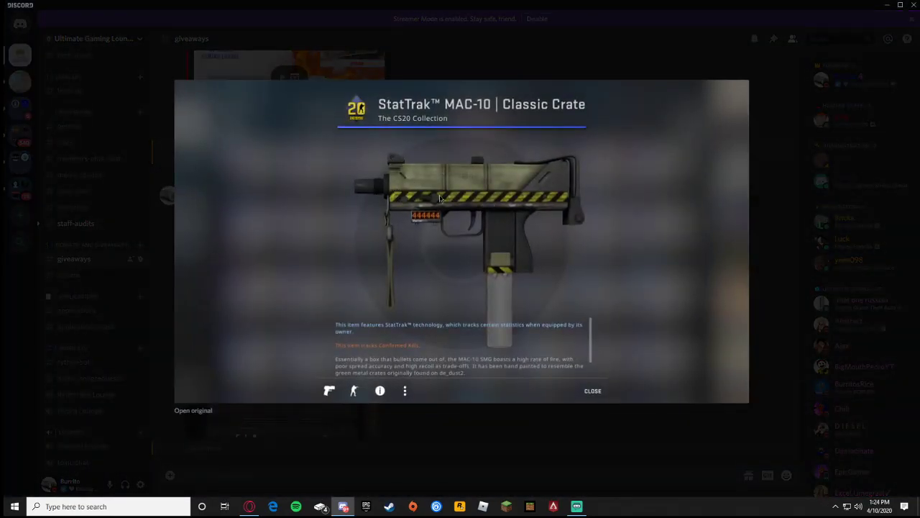
{"action": "left_click", "coordinate": [109, 253]}
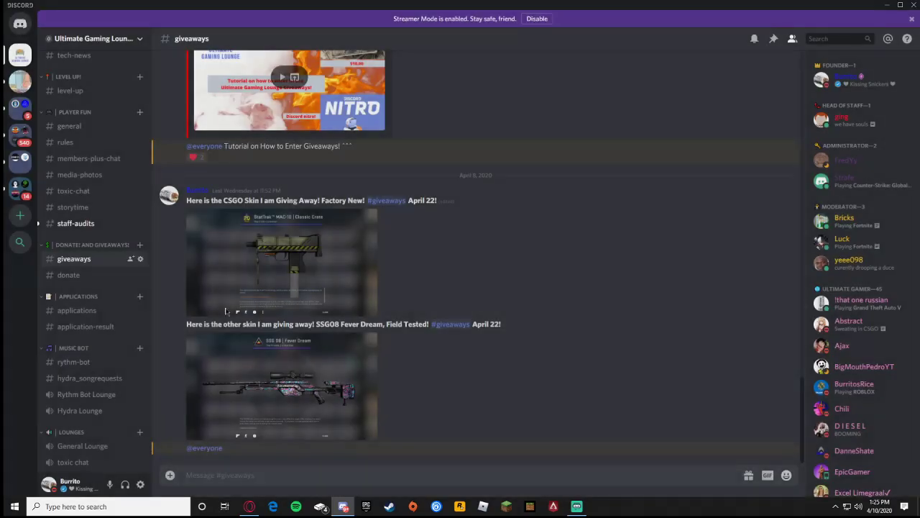
{"action": "left_click", "coordinate": [278, 416]}
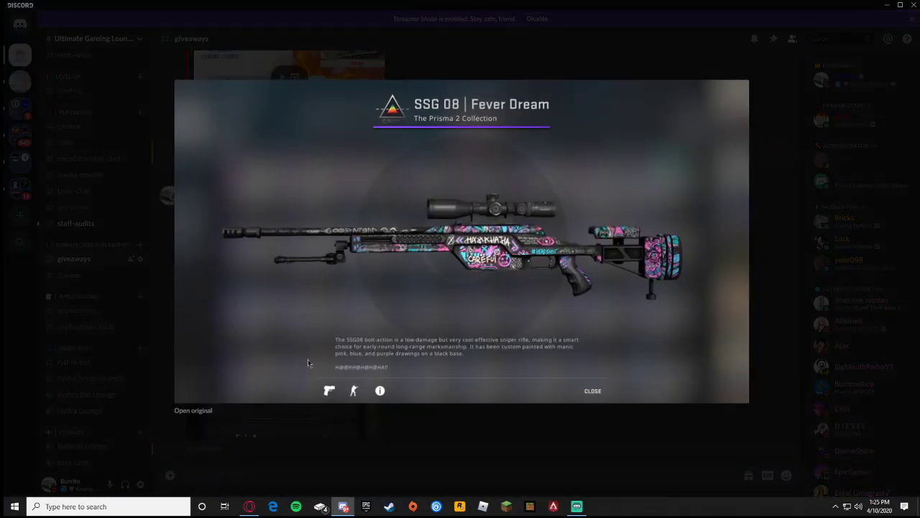
{"action": "left_click", "coordinate": [107, 271]}
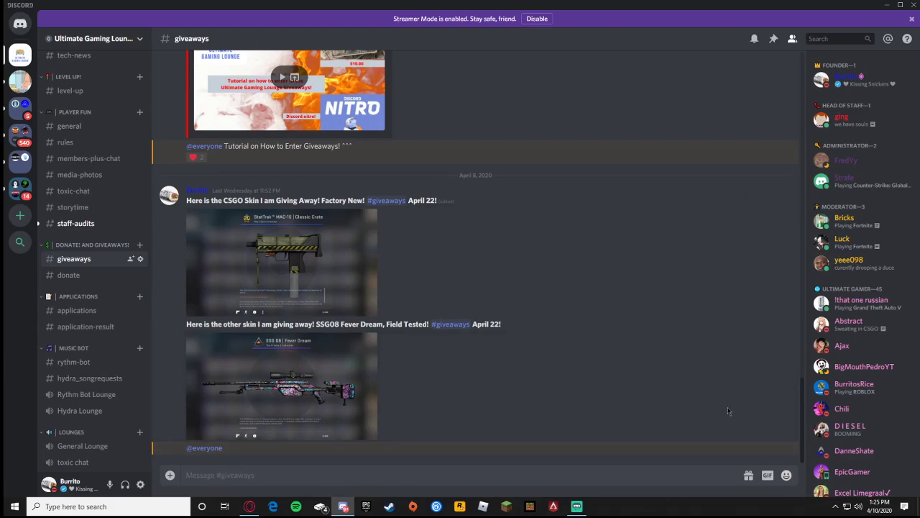
Step: Draft a sample giveaway entry in the giveaways channel with a username, tag number and "Entered!", and clear it without sending
{"action": "type", "text": "Burrito #"}
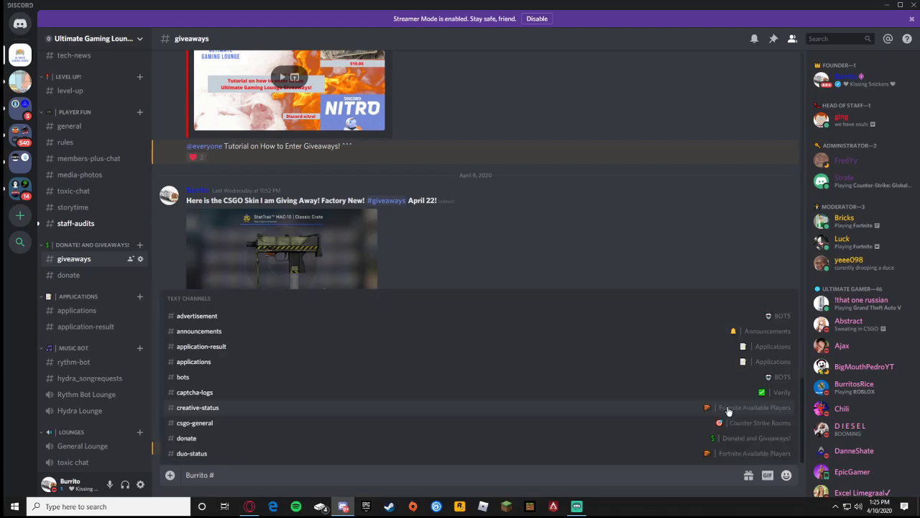
{"action": "type", "text": "8888"}
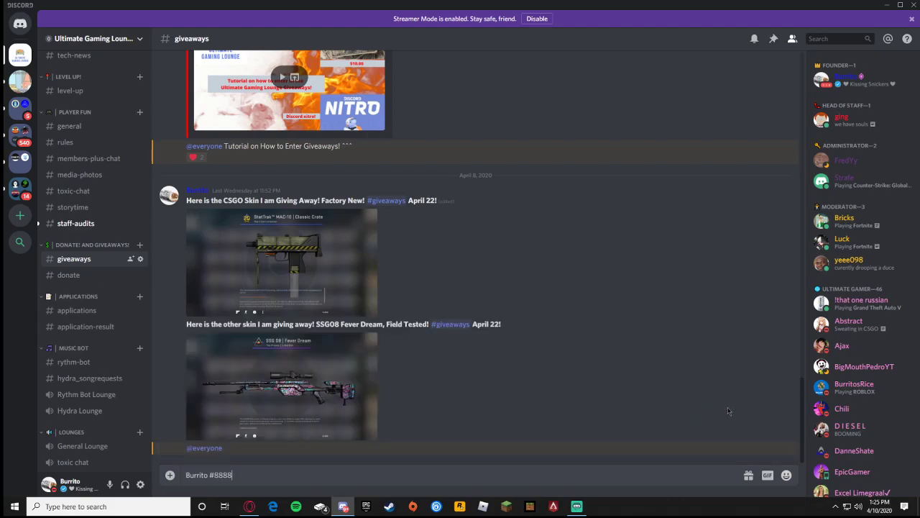
{"action": "type", "text": " Entered!"}
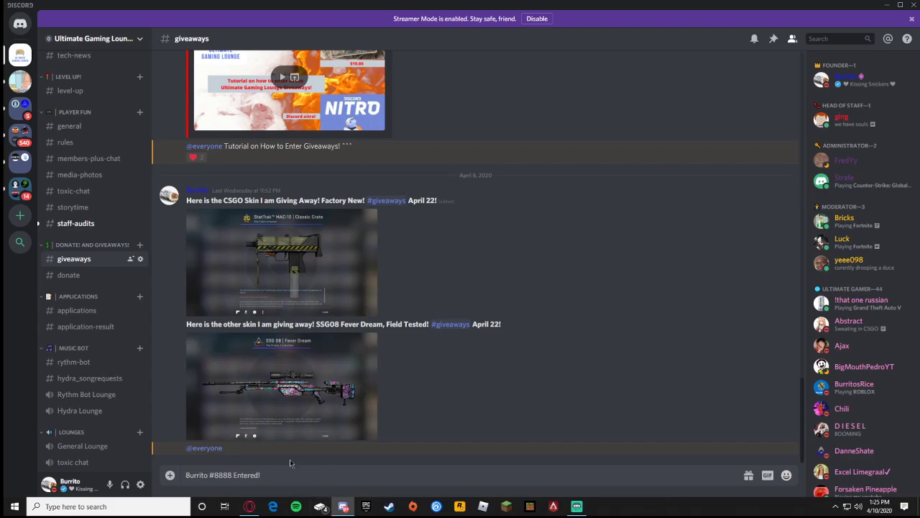
{"action": "left_click_drag", "start_coordinate": [259, 475], "coordinate": [171, 475]}
{"action": "key", "text": "BackSpace"}
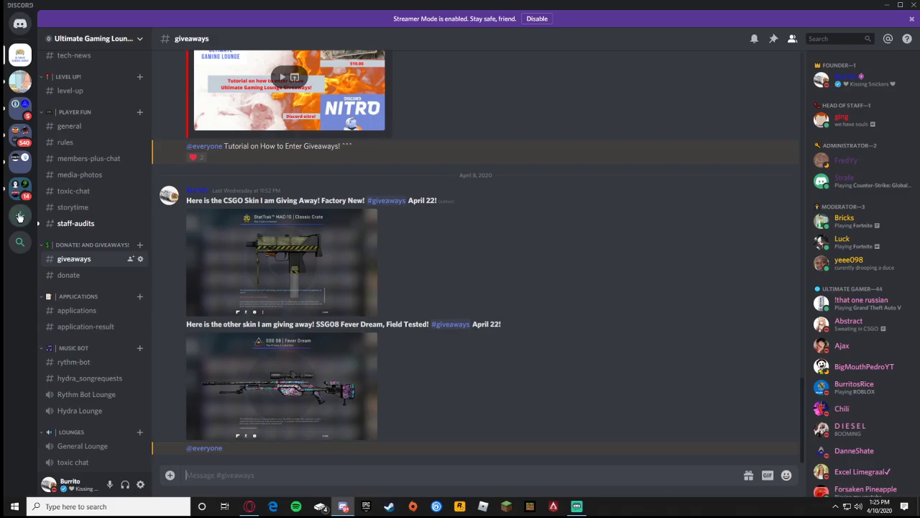
Step: Review the giveaways channel's earlier posts back to the February 29 winner announcement and payment screenshots, and return to the latest skin giveaways
{"action": "scroll", "coordinate": [108, 222], "scroll_direction": "up", "scroll_amount": 5}
{"action": "scroll", "coordinate": [108, 223], "scroll_direction": "down", "scroll_amount": 5}
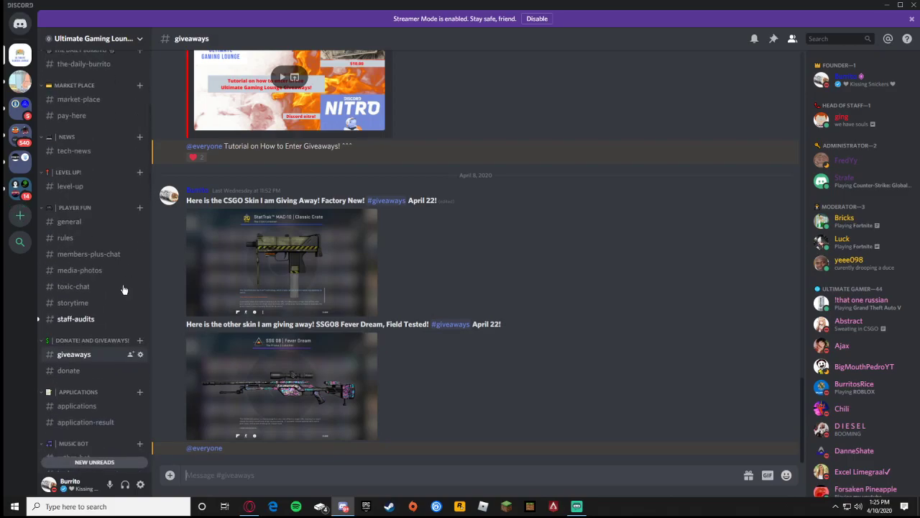
{"action": "scroll", "coordinate": [301, 322], "scroll_direction": "up", "scroll_amount": 8}
{"action": "scroll", "coordinate": [302, 323], "scroll_direction": "down", "scroll_amount": 1}
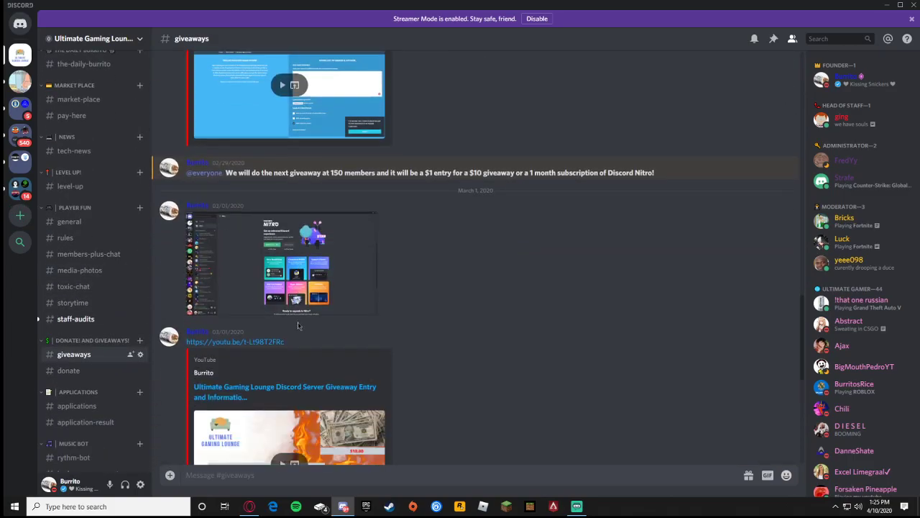
{"action": "scroll", "coordinate": [304, 288], "scroll_direction": "up", "scroll_amount": 7}
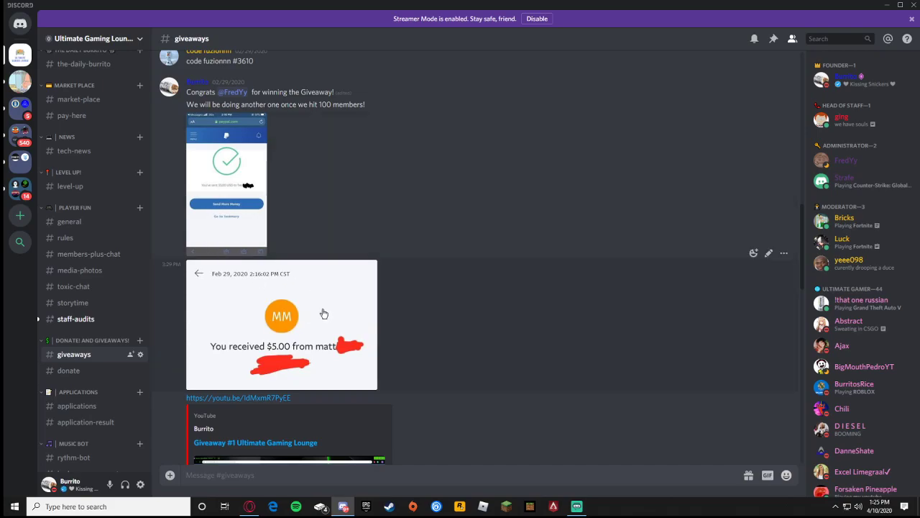
{"action": "scroll", "coordinate": [316, 284], "scroll_direction": "down", "scroll_amount": 10}
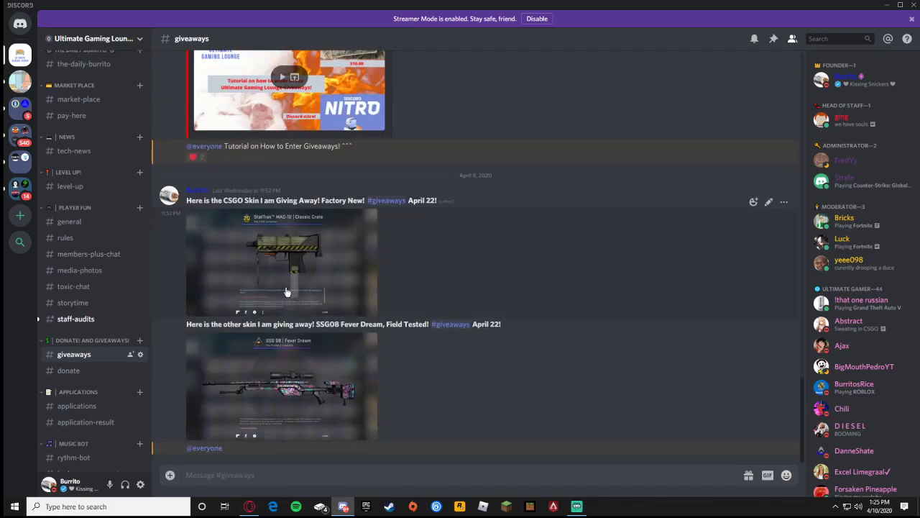